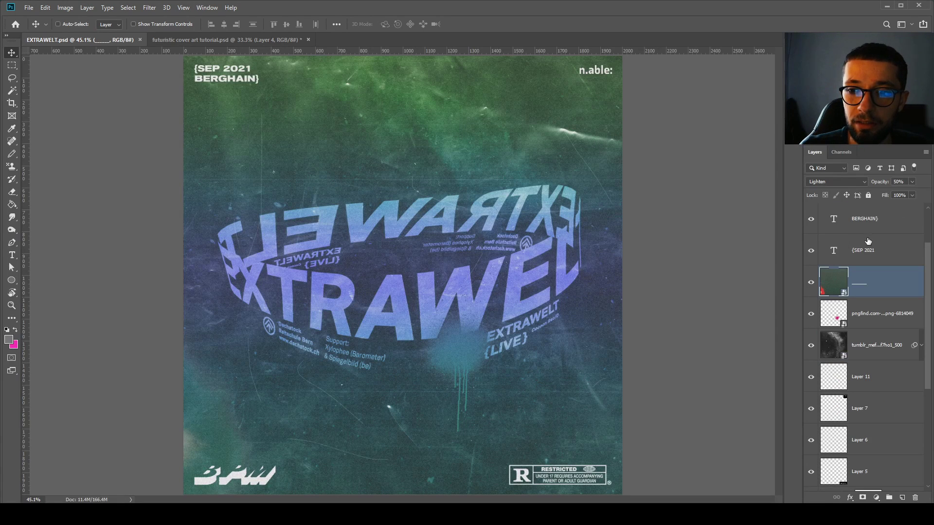
Show only the dark purple Layer 3 and sample its colour as the background colour
scroll(878, 262, down, 3)
scroll(879, 282, up, 3)
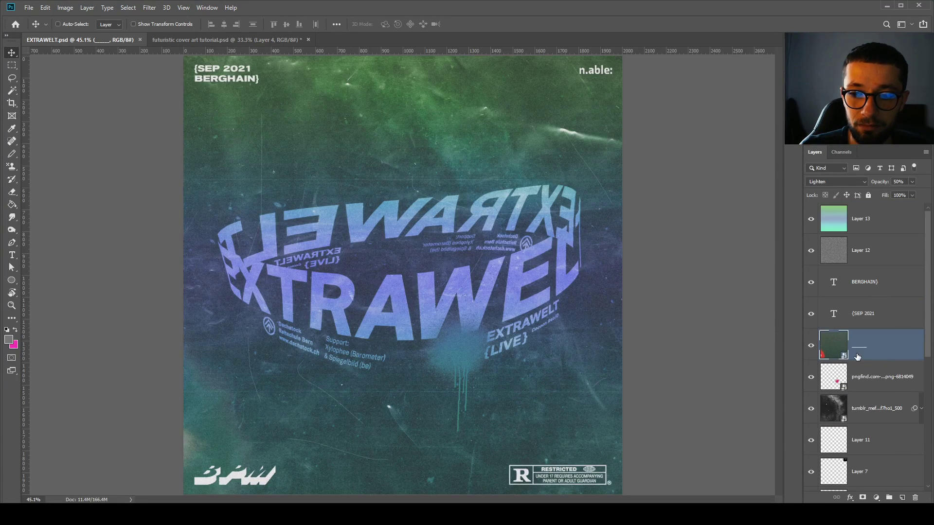
scroll(855, 370, down, 8)
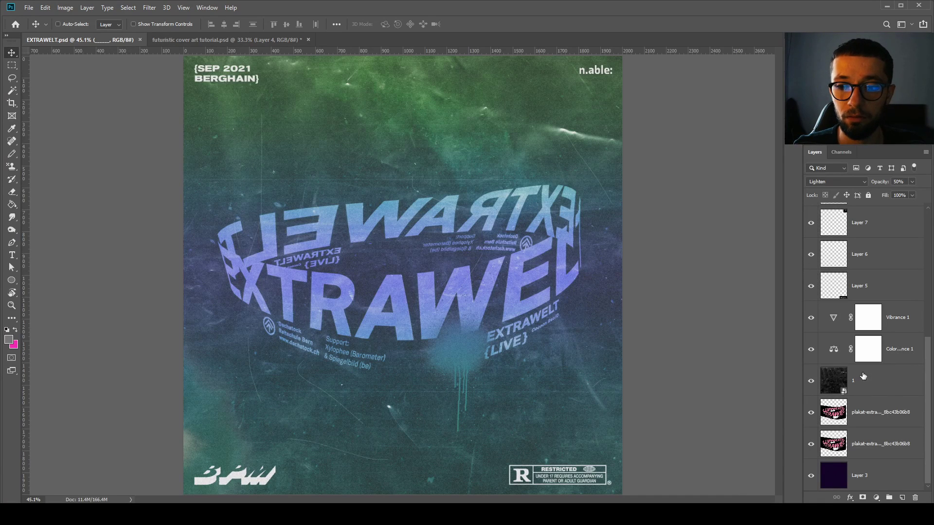
click(874, 375)
scroll(874, 370, up, 5)
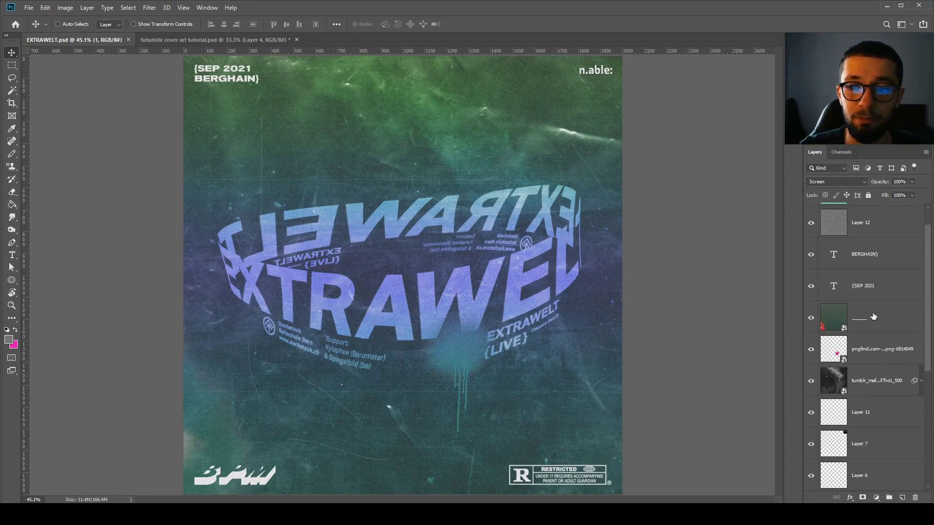
scroll(874, 315, up, 1)
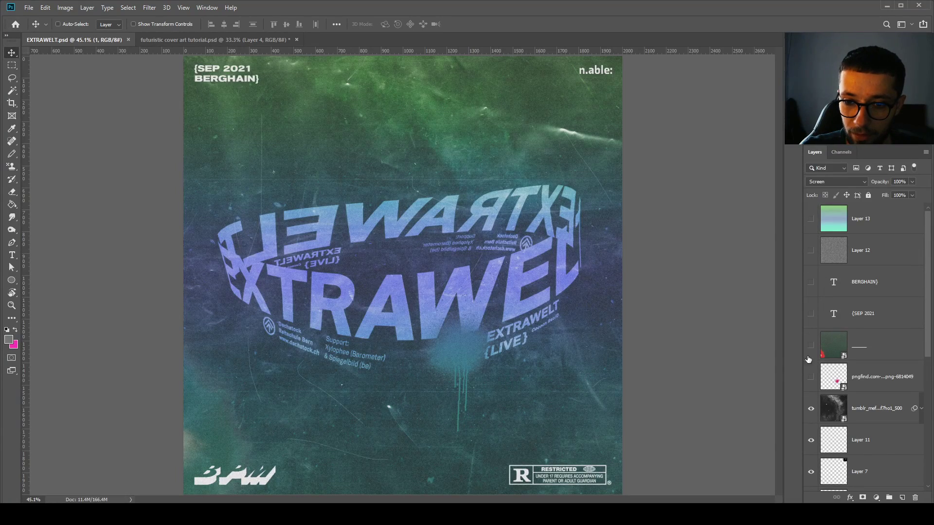
drag(811, 409, 810, 487)
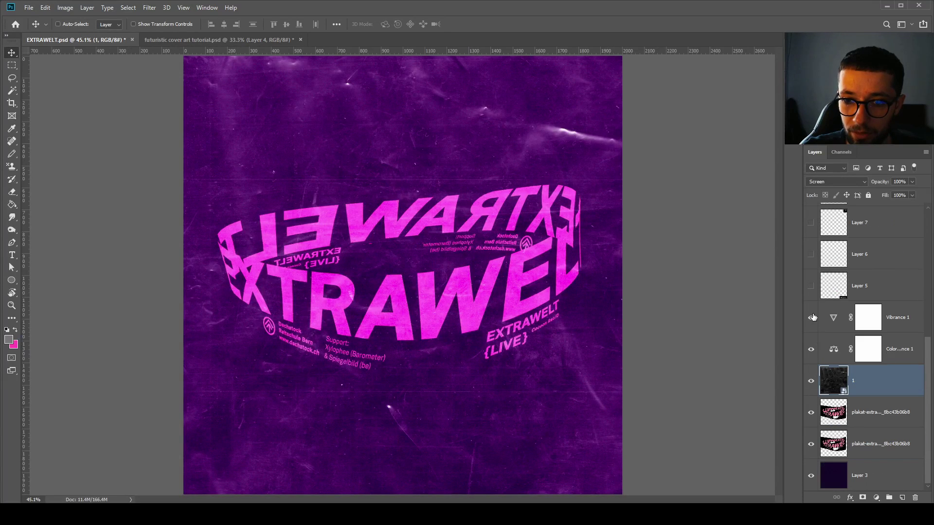
alt+click(811, 475)
click(864, 475)
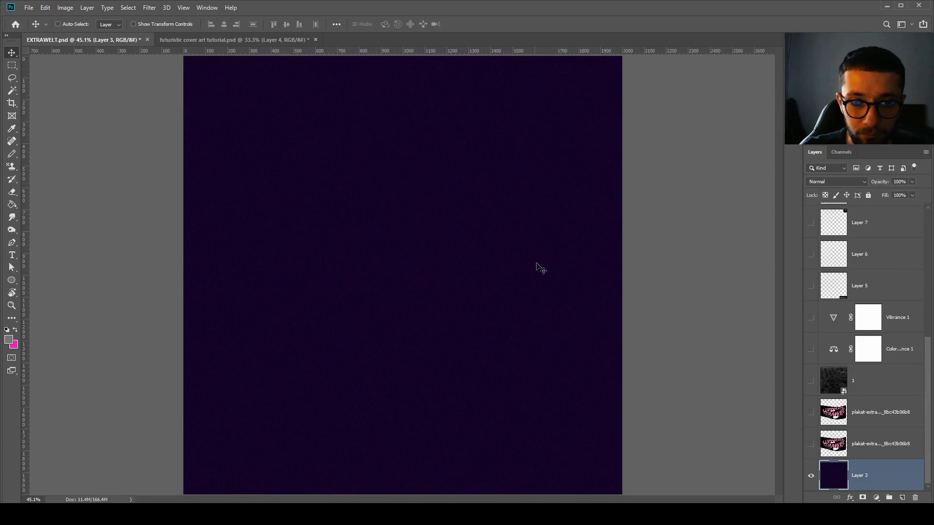
key(i)
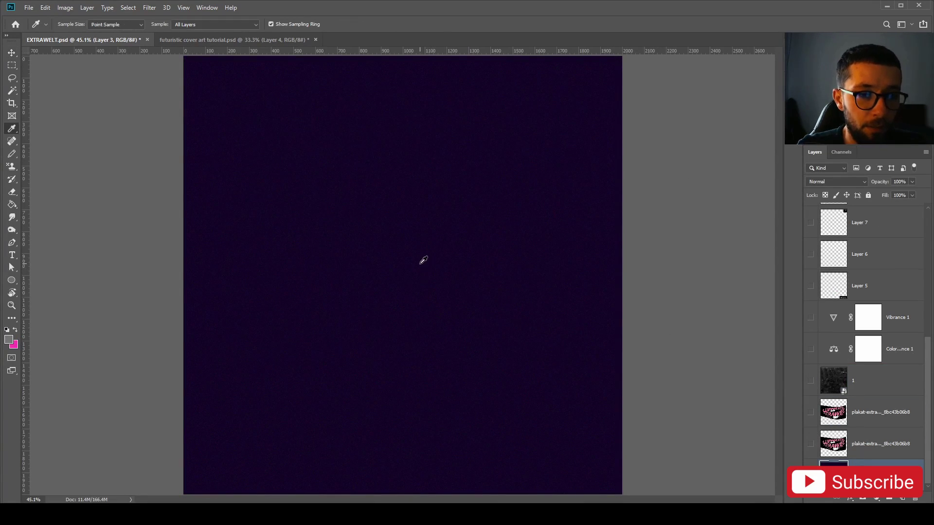
alt+click(423, 260)
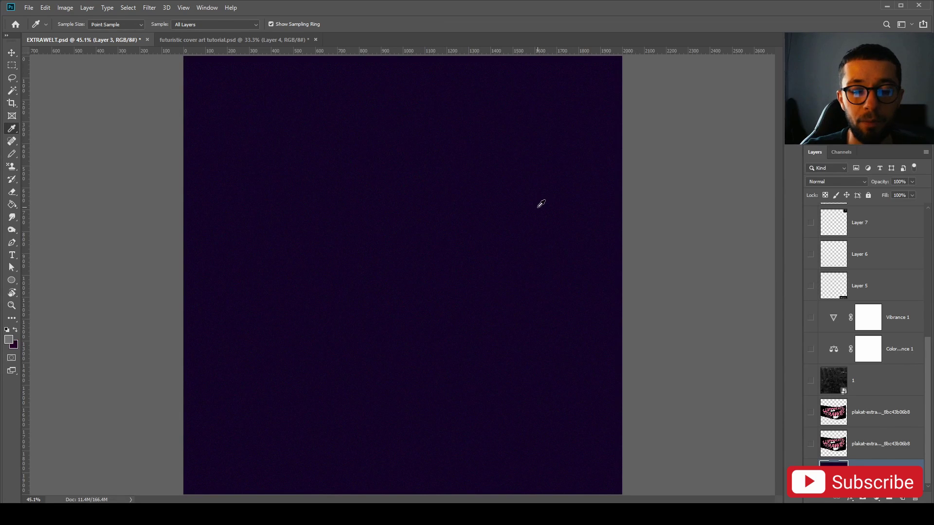
Preview 25% Gaussian monochromatic Add Noise on Layer 3, then cancel it
click(150, 7)
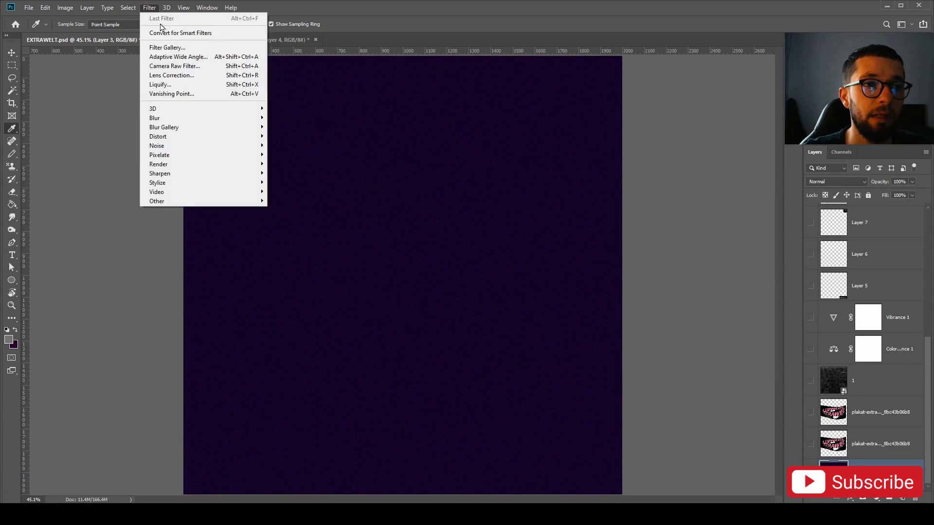
mouse_move(210, 145)
click(282, 146)
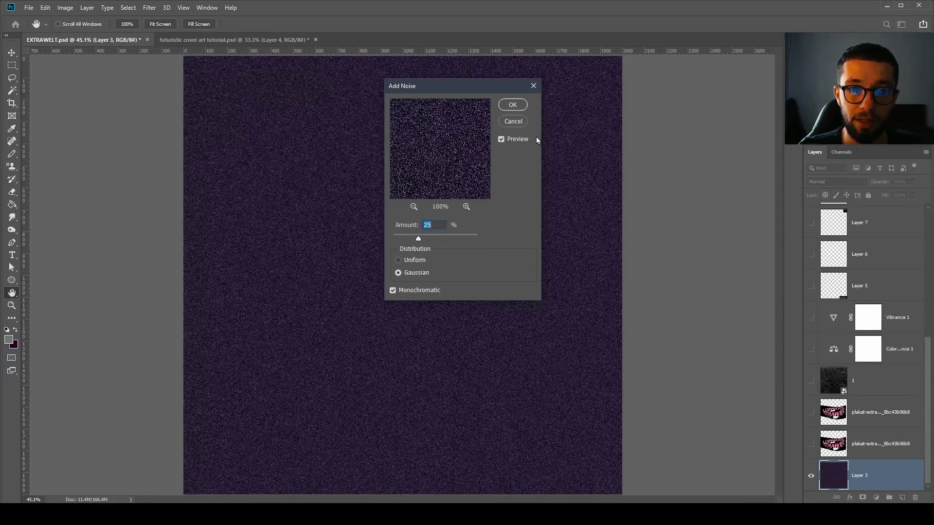
click(513, 122)
key(i)
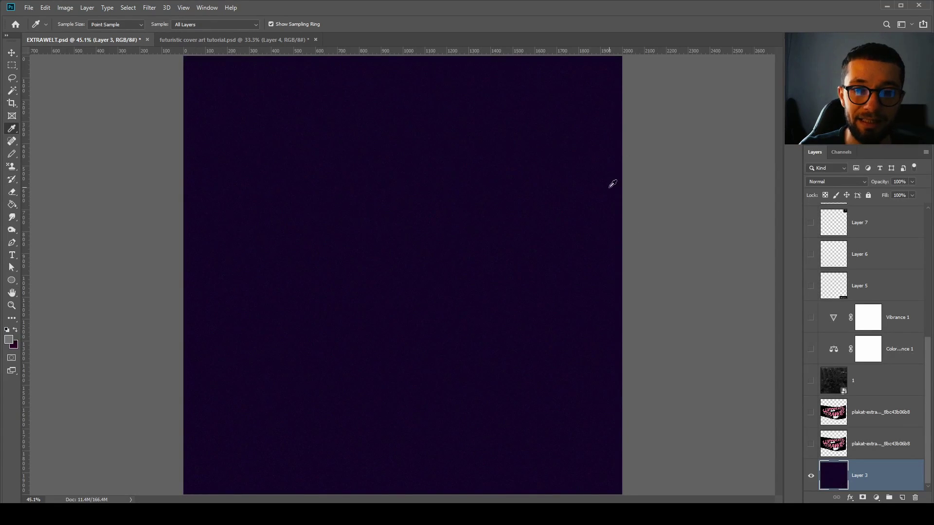
Show the lower plakat-extra pink EXTRAWELT layer and switch to the Eraser
click(871, 450)
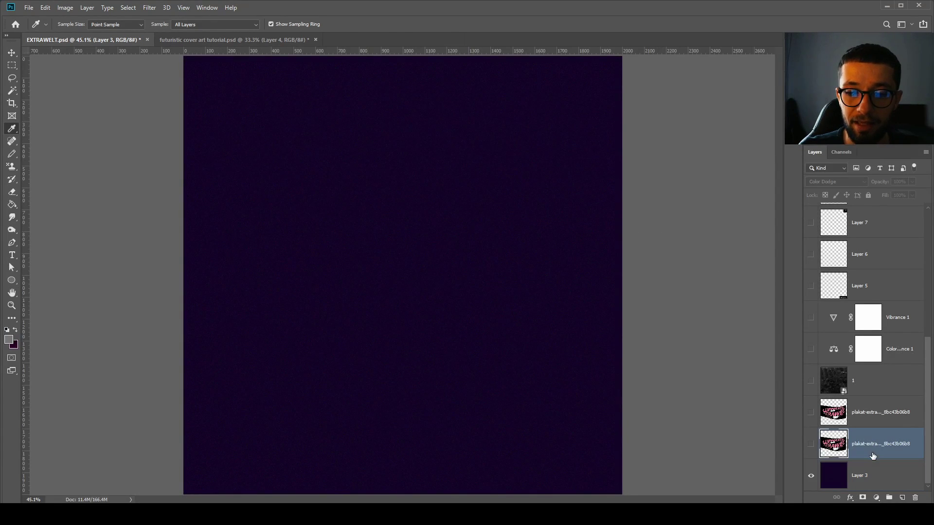
click(810, 443)
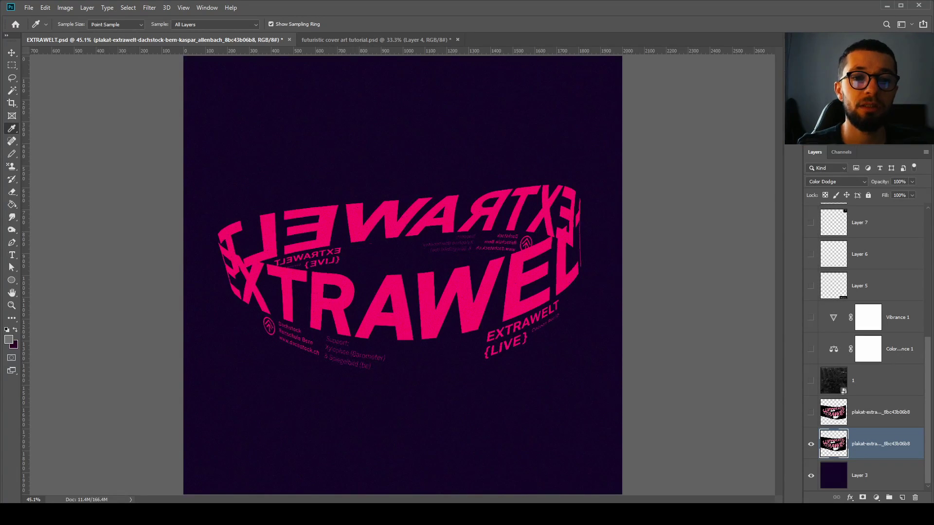
key(e)
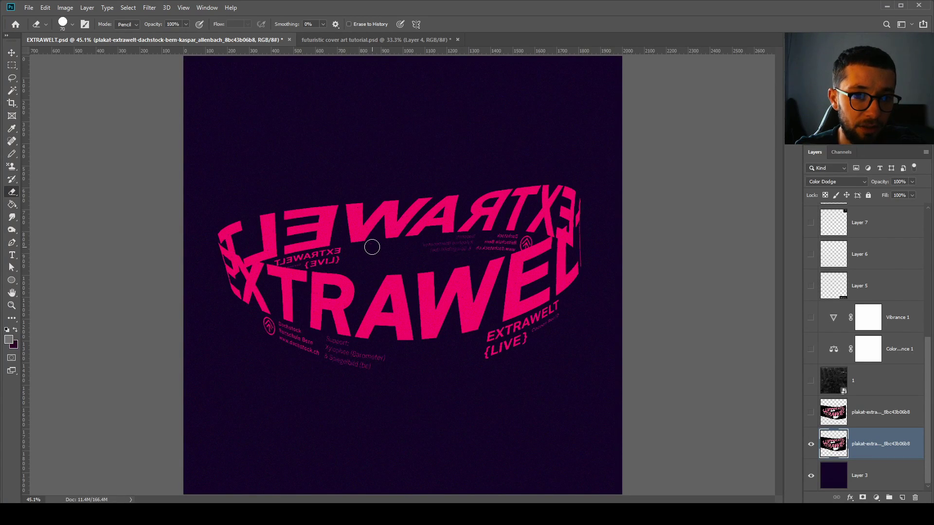
Set a soft 50 px eraser brush and zoom in to frame the whole EXTRAWELT artwork
right_click(372, 249)
key(Escape)
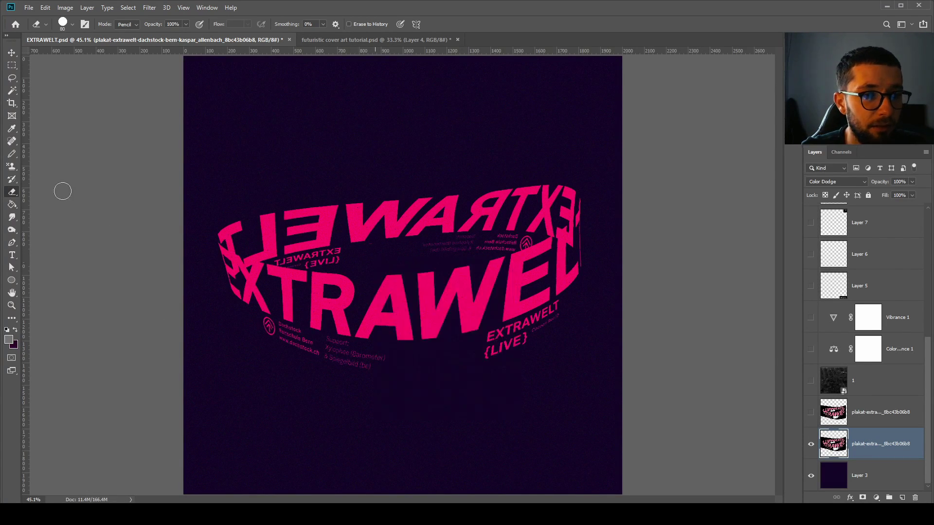
right_click(324, 170)
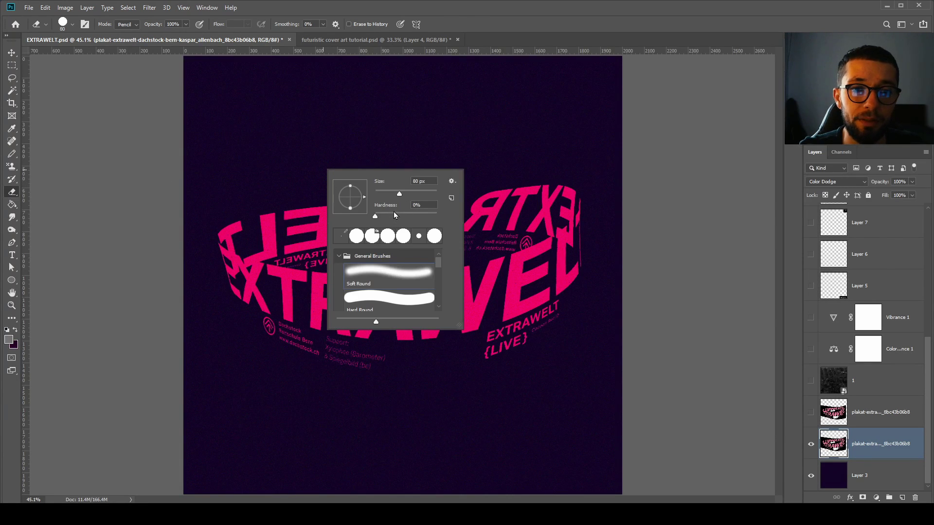
key(Escape)
scroll(371, 242, up, 2)
scroll(372, 243, up, 6)
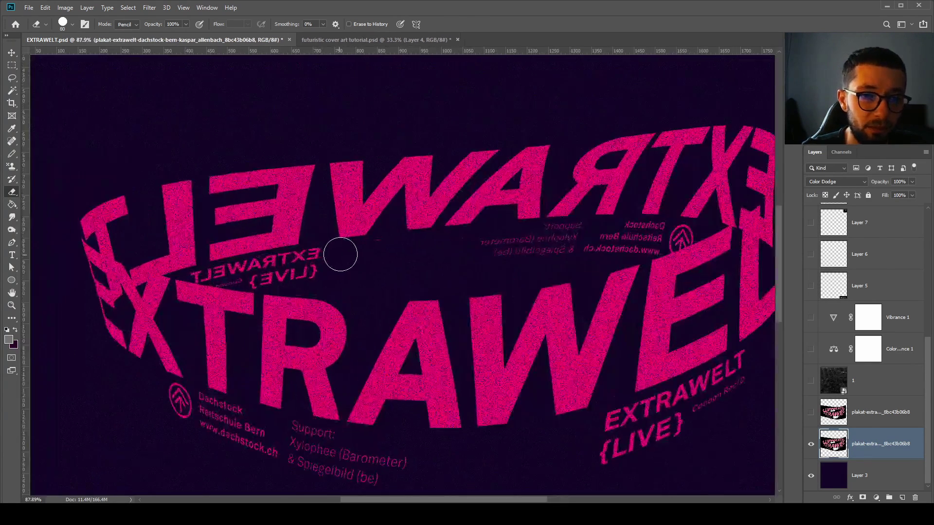
key(bracketleft)
key(bracketleft)
key(bracketleft)
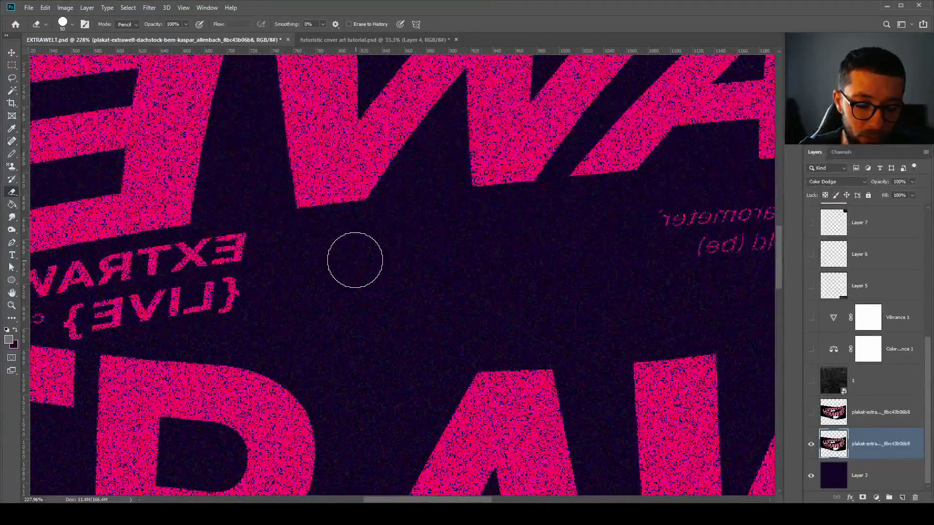
scroll(425, 257, down, 4)
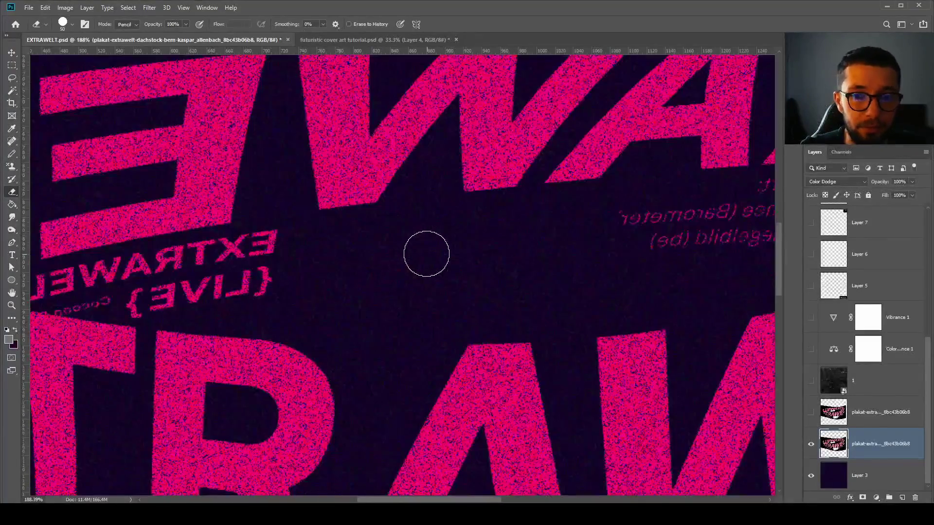
scroll(559, 217, up, 4)
scroll(514, 276, down, 3)
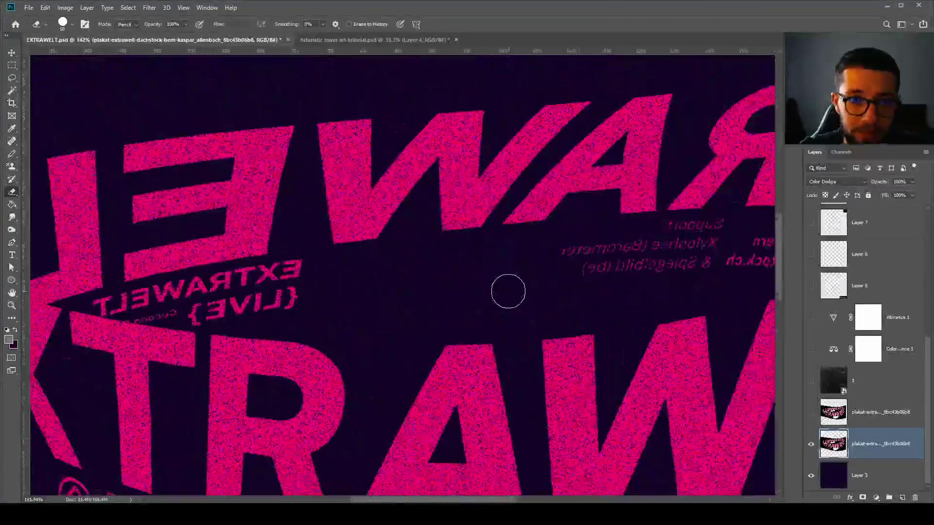
scroll(467, 381, down, 2)
drag(484, 353, 465, 236)
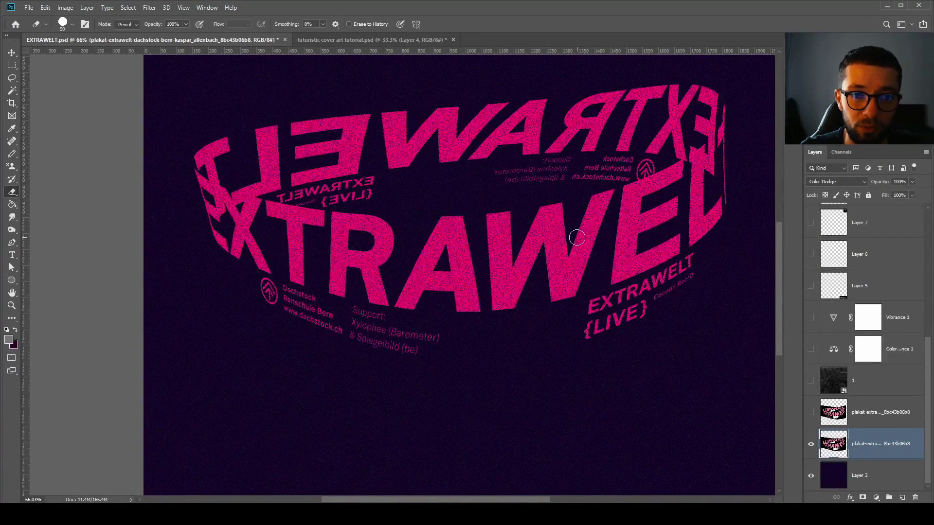
scroll(569, 240, down, 1)
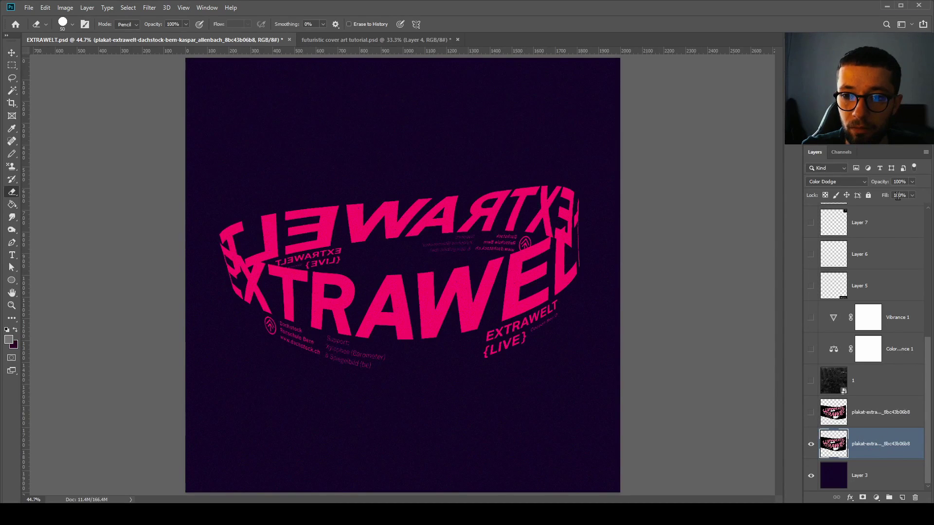
Keep Color Dodge and show the upper plakat-extra copy in Screen mode for brighter pink text
click(839, 183)
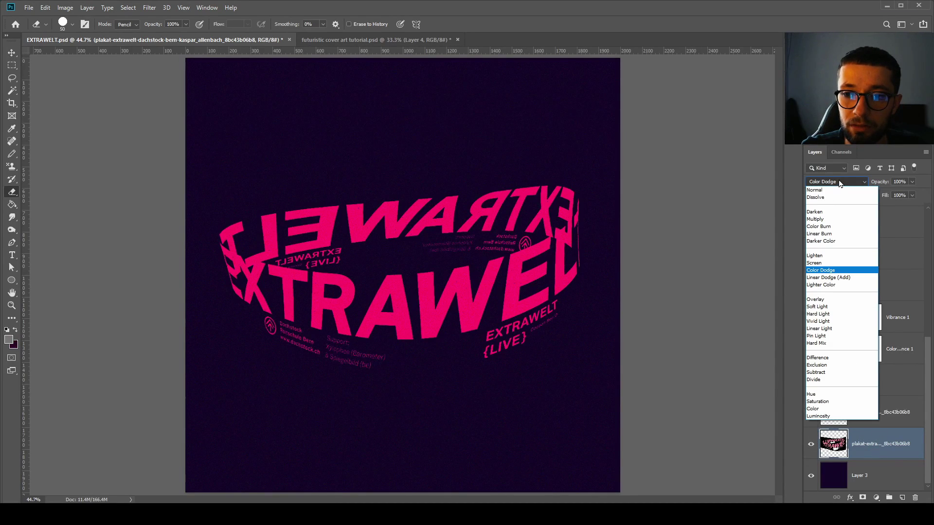
click(844, 271)
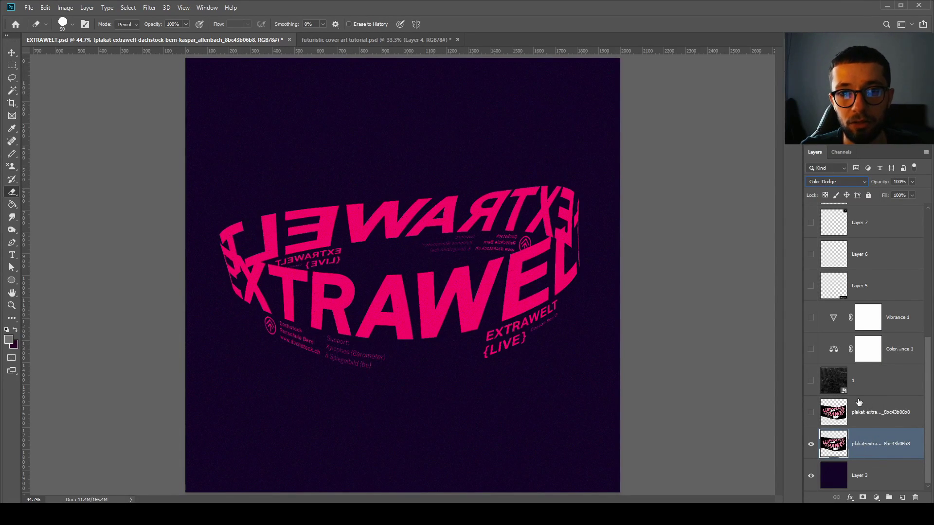
click(811, 414)
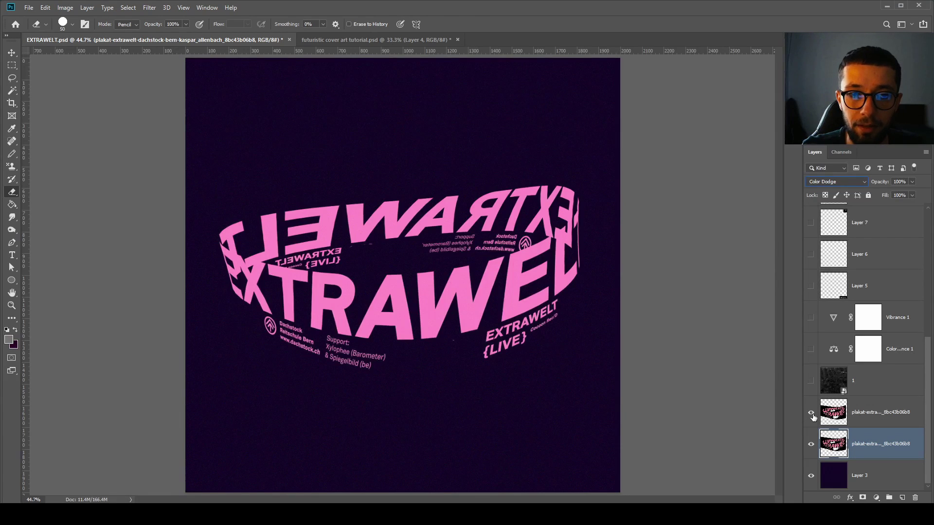
click(882, 411)
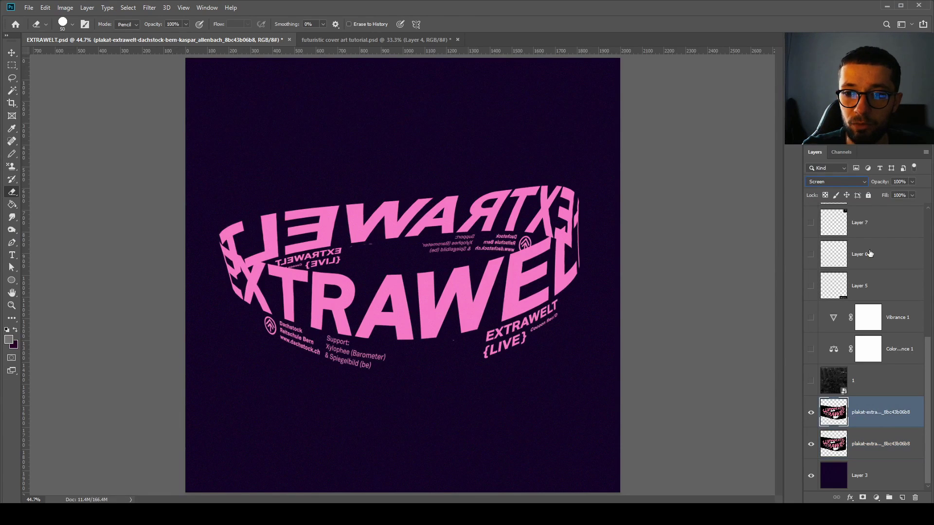
click(882, 443)
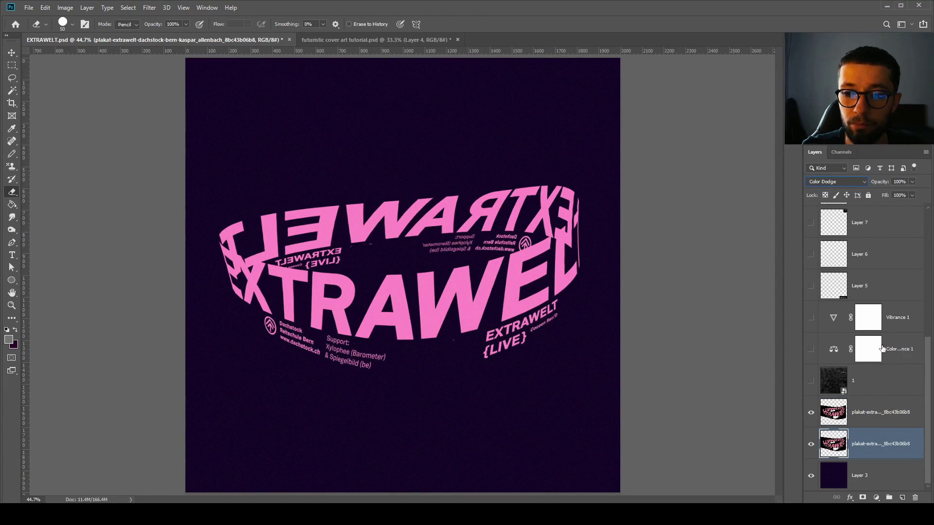
click(871, 380)
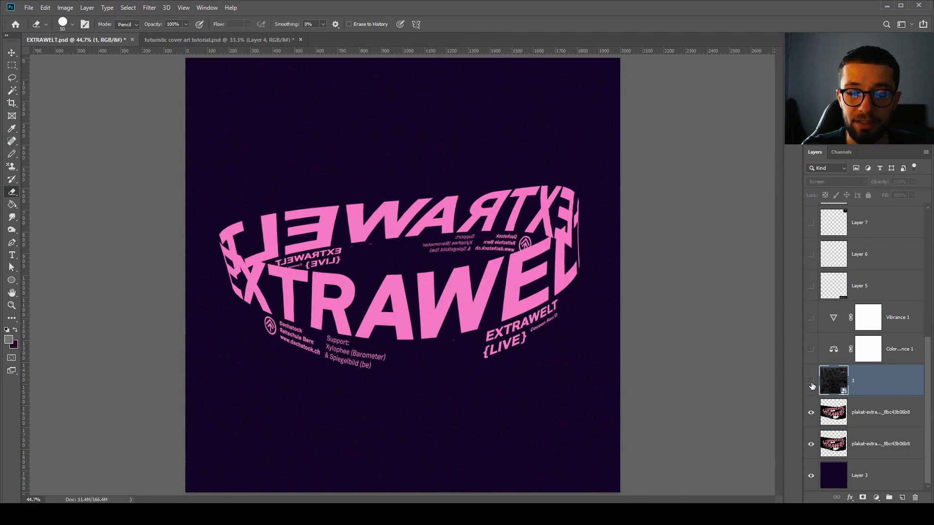
Make grunge texture layer 1 visible and set its blend mode to Screen
click(810, 382)
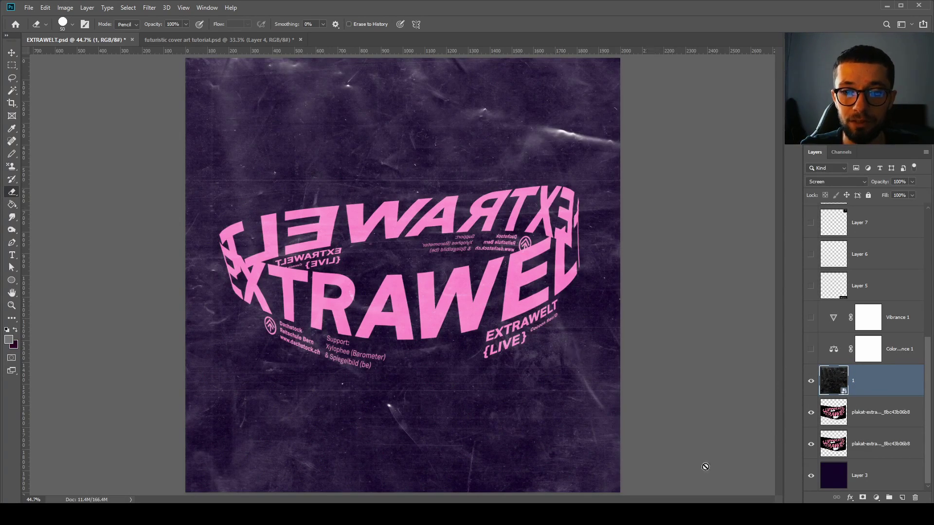
click(840, 183)
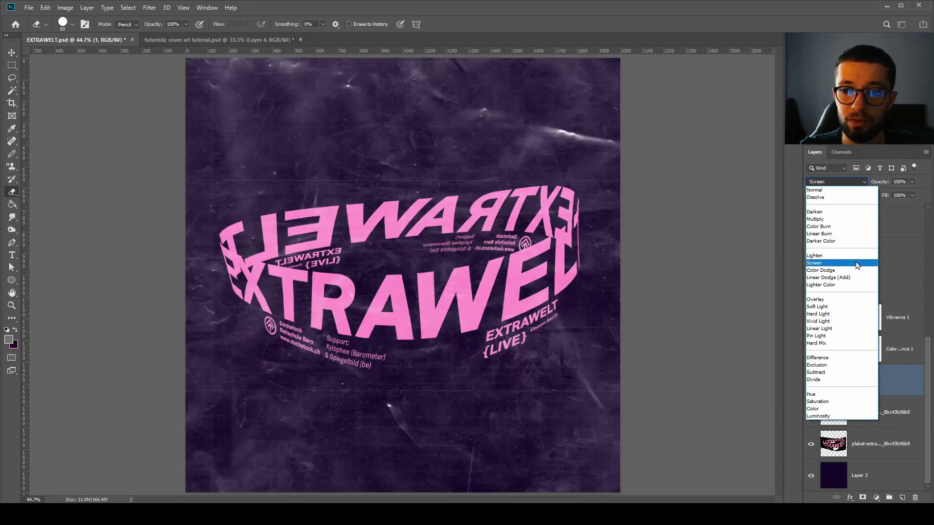
click(864, 264)
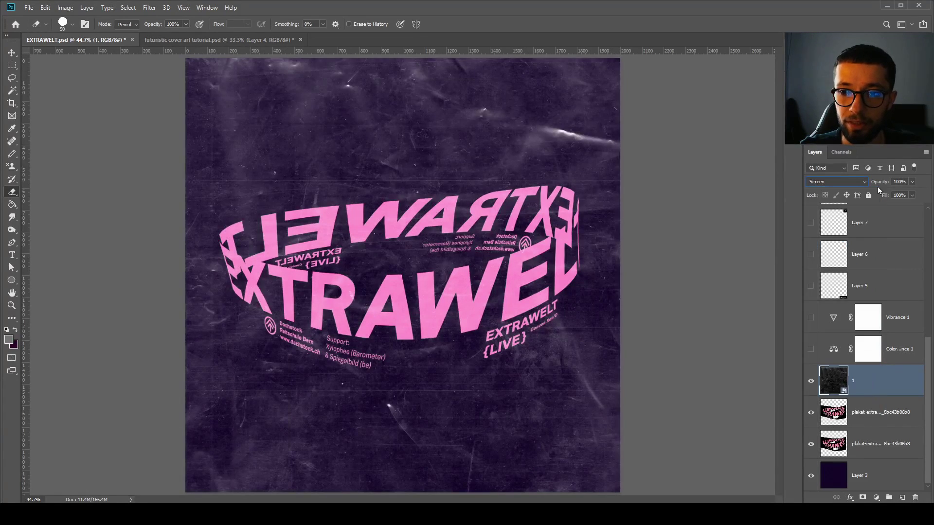
key(shift+alt+n)
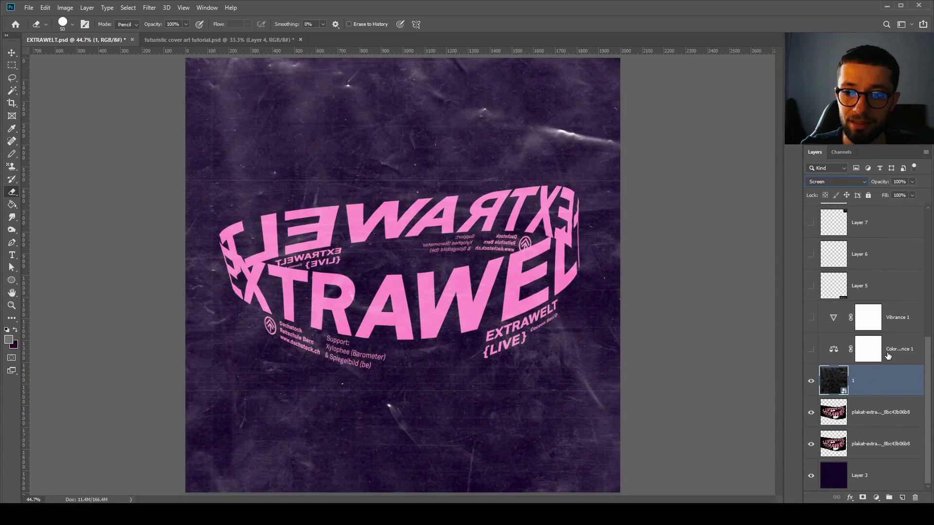
click(895, 355)
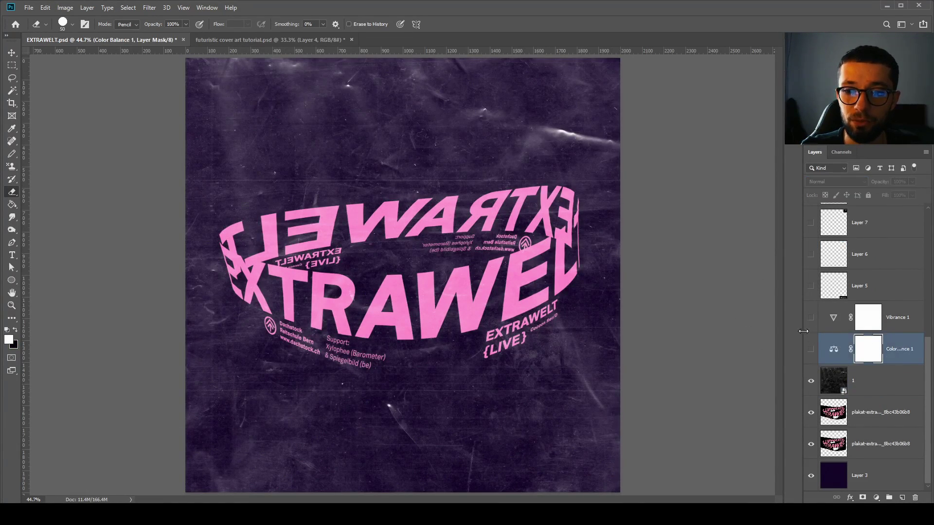
Turn on Color Balance 1 (Magenta −42) and Vibrance 1 (Saturation +100)
click(892, 351)
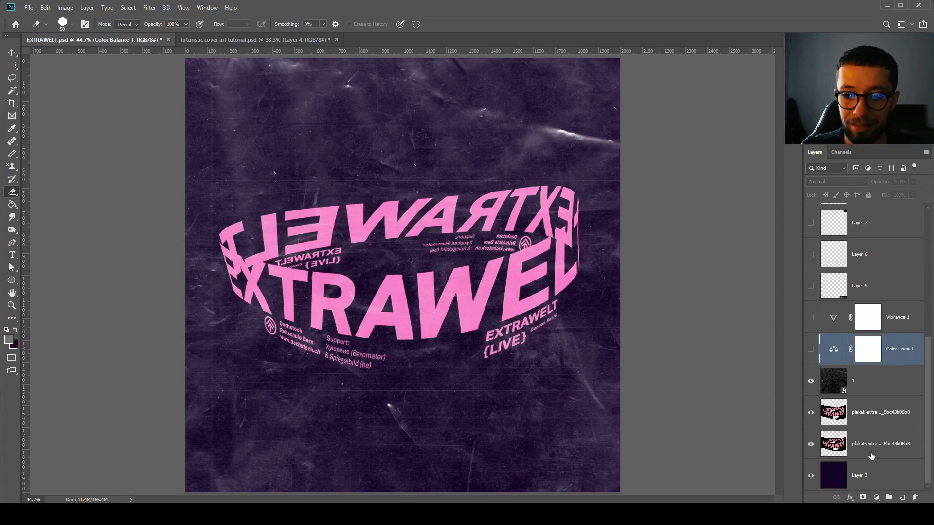
click(876, 498)
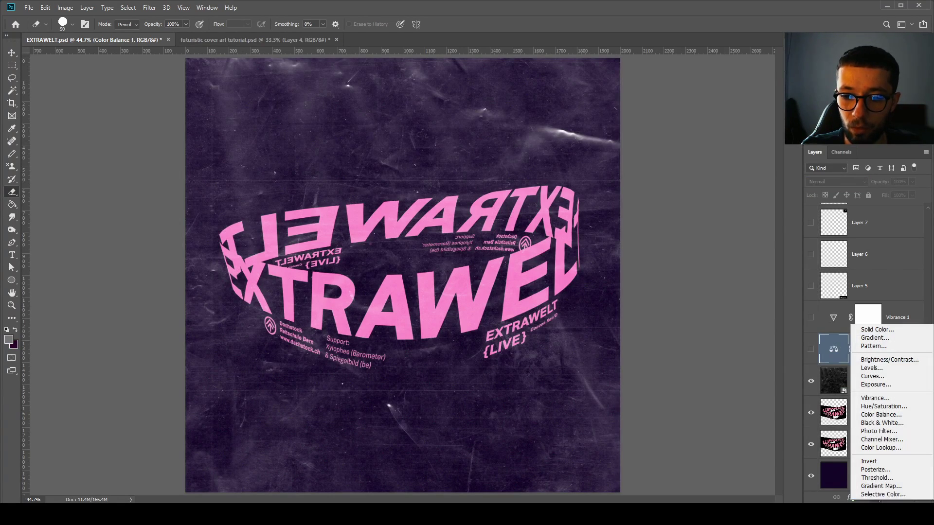
click(882, 500)
click(879, 499)
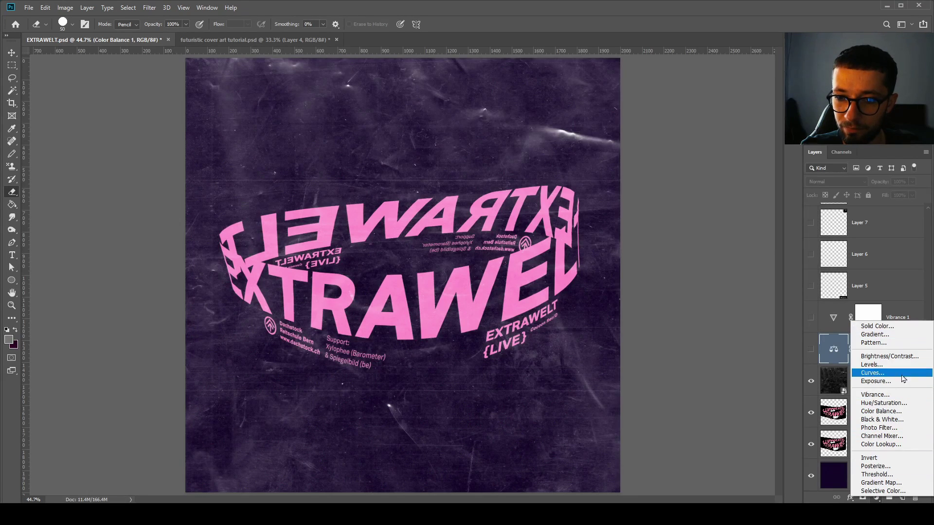
key(Escape)
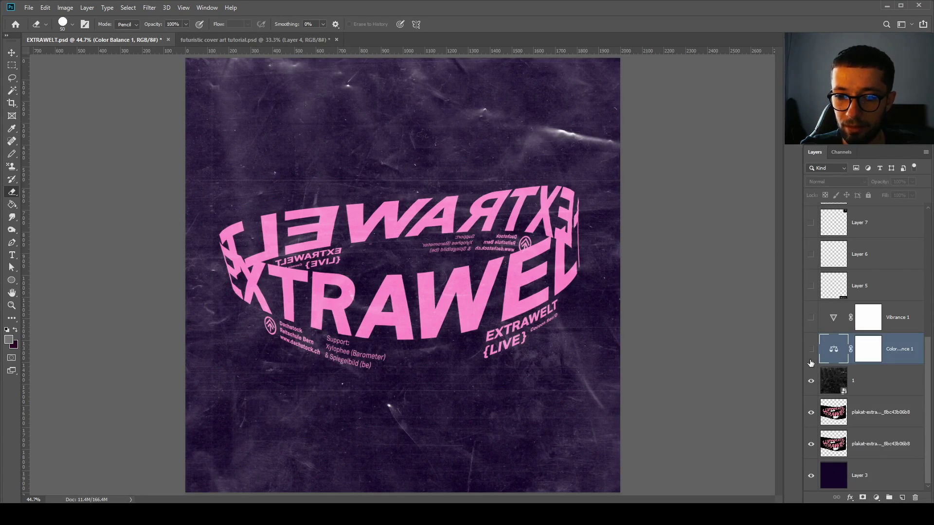
click(811, 348)
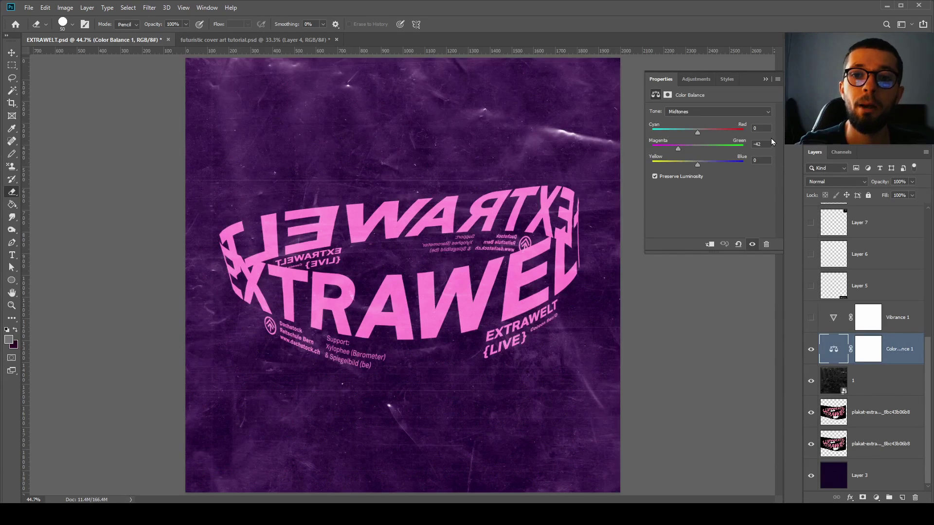
click(834, 322)
click(811, 319)
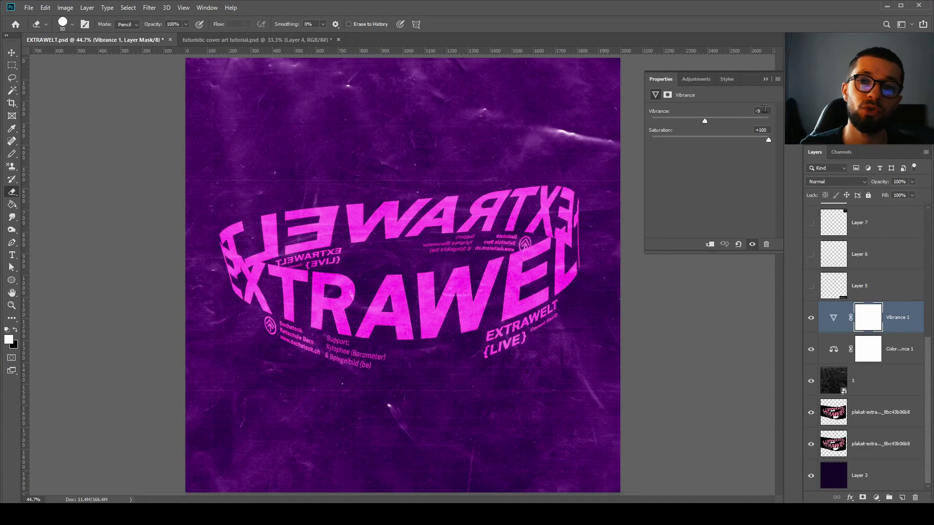
Show Layer 5's RESTRICTED badge and Layer 7's n.able: logo, keeping Layer 6 hidden
click(870, 292)
click(766, 79)
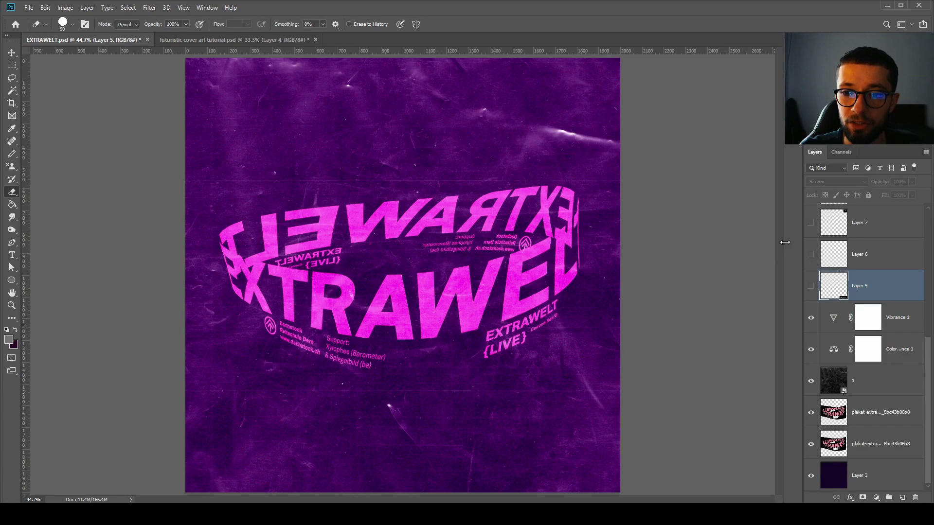
click(811, 286)
click(811, 255)
click(811, 255)
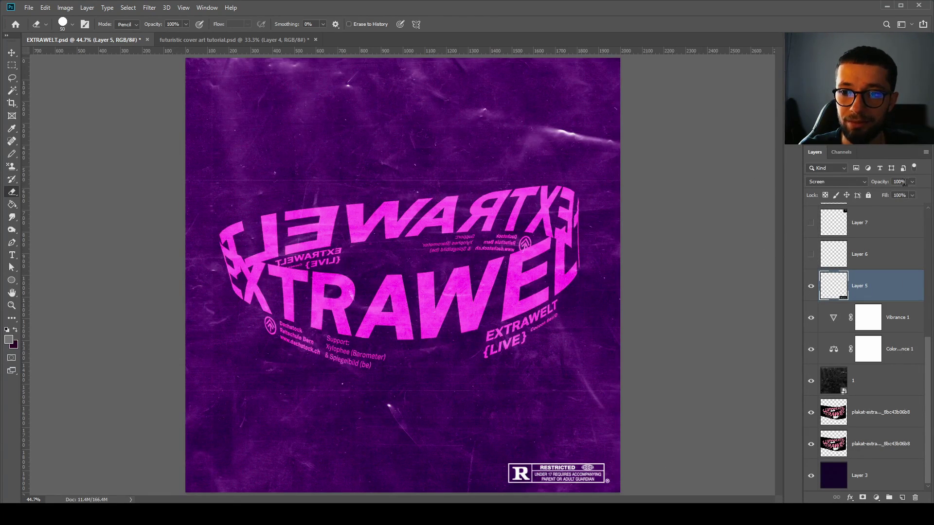
click(811, 224)
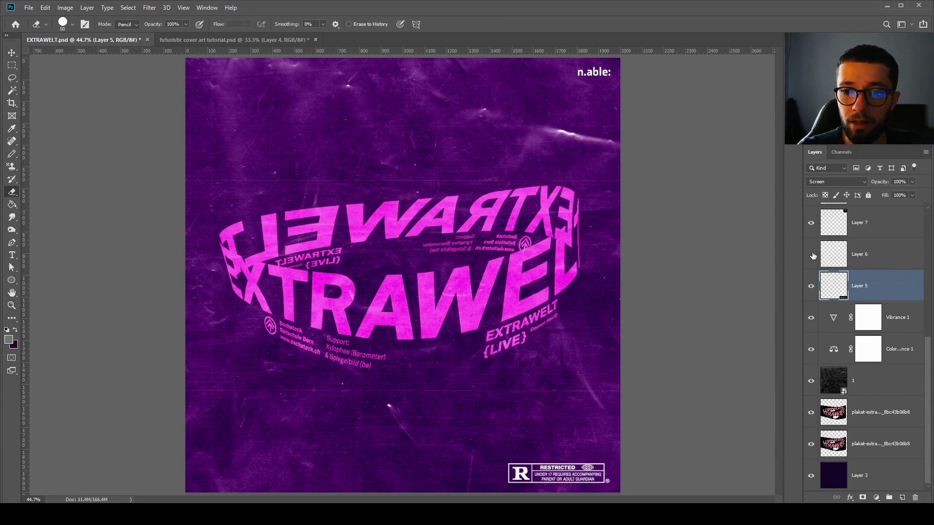
scroll(845, 302, up, 1)
scroll(847, 336, up, 1)
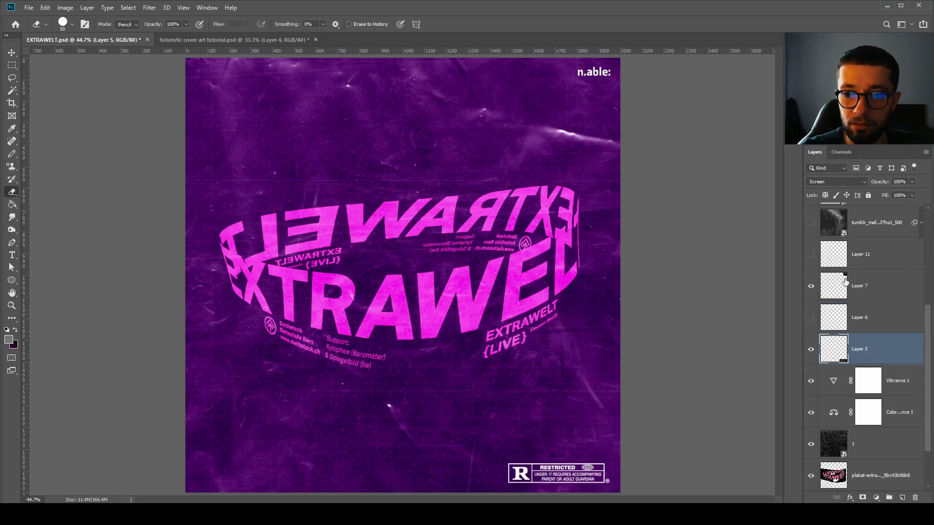
Turn on Layer 11 to place the white BAM logo at the bottom left
click(811, 254)
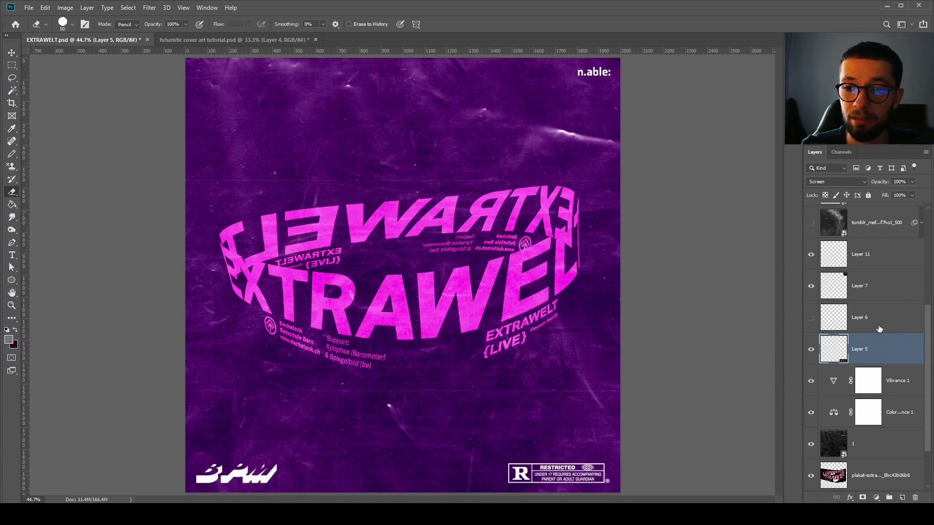
Show Layer 6 and try two white pencil scratch lines, then undo them
click(900, 326)
click(816, 318)
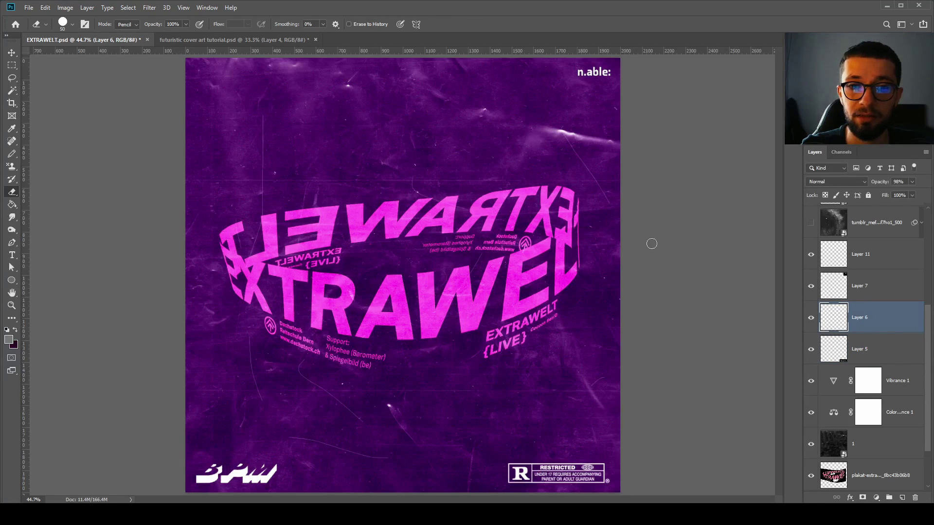
key(b)
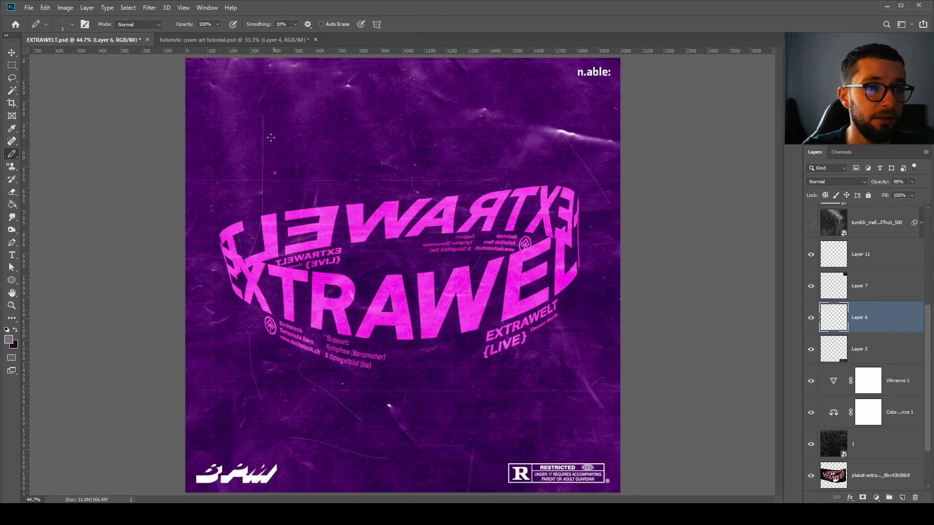
right_click(274, 111)
key(Escape)
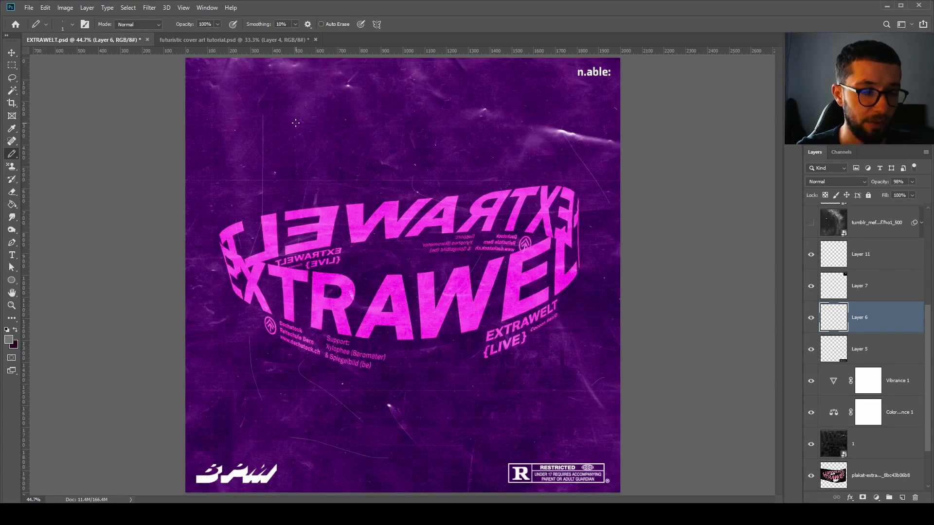
click(7, 330)
right_click(340, 144)
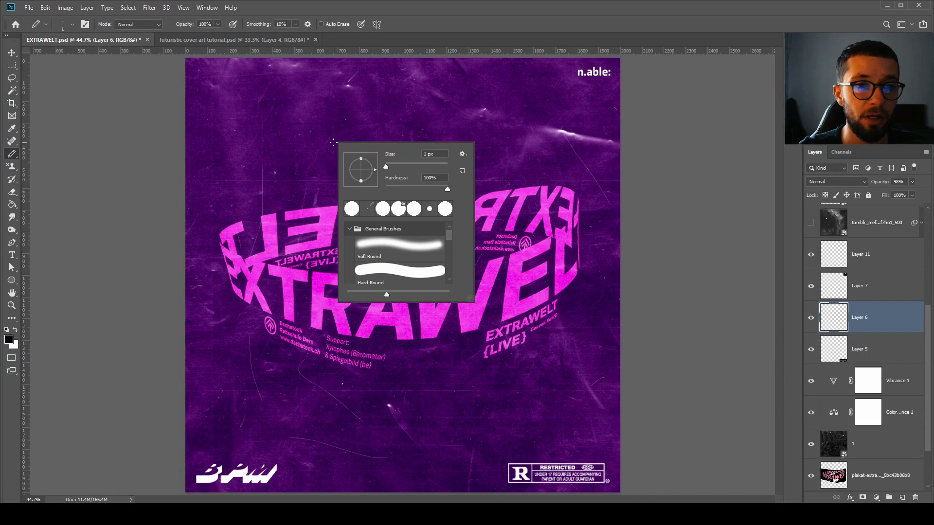
key(Return)
key(x)
drag(409, 111, 382, 158)
drag(435, 138, 482, 129)
key(ctrl+z)
key(ctrl+z)
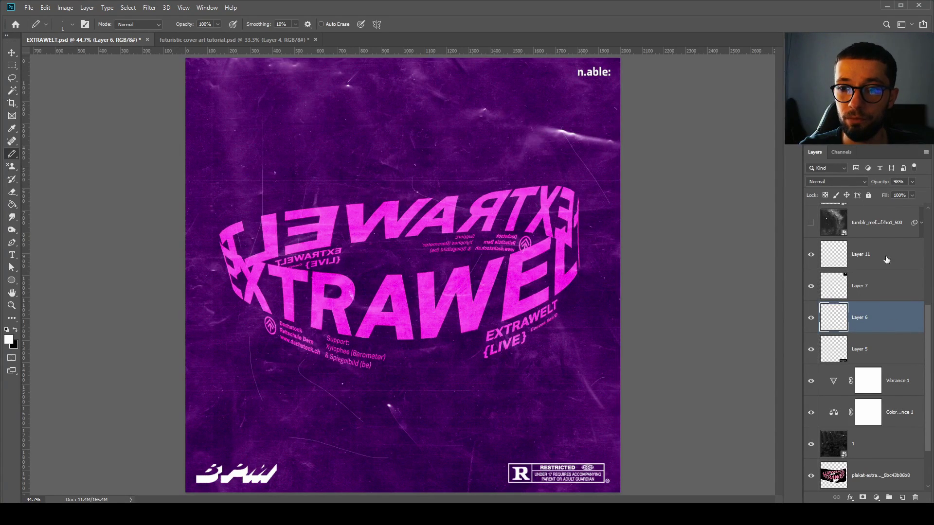
Set Layer 6's opacity to 65%
key(1)
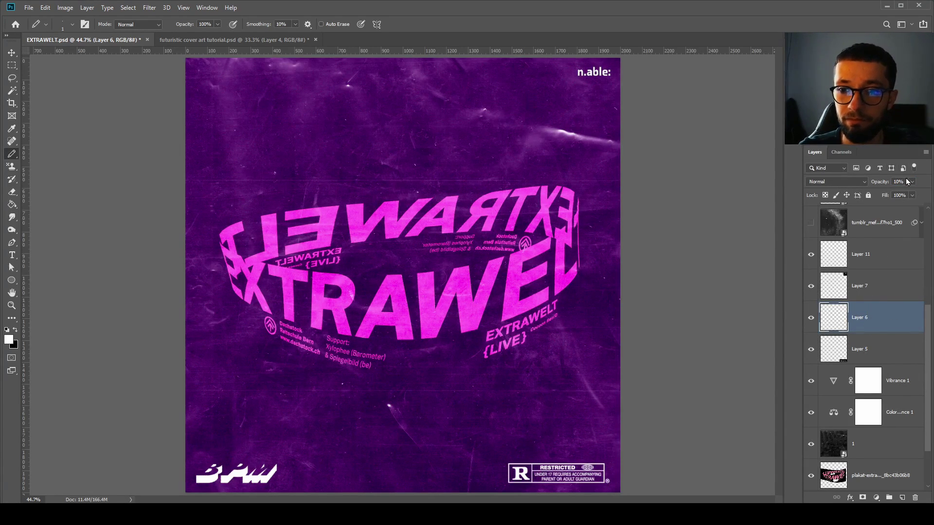
key(3)
key(8)
key(6)
key(2)
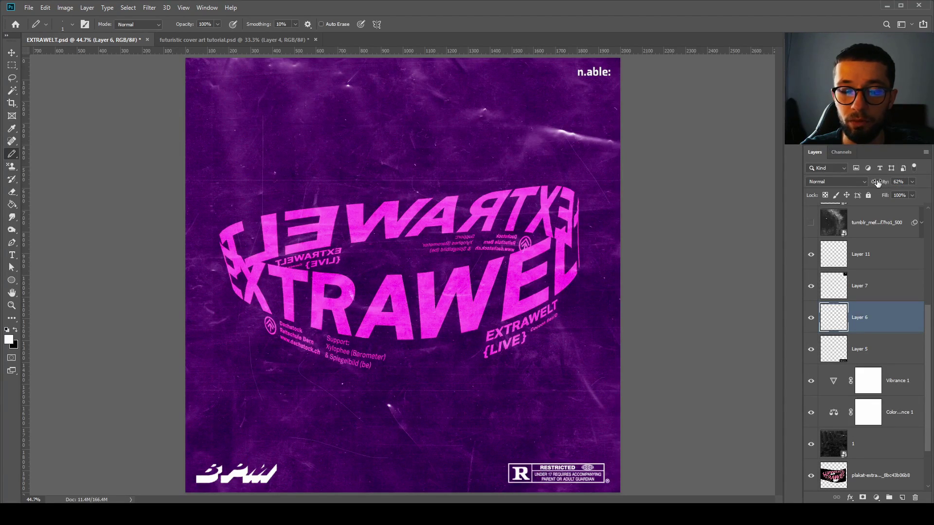
drag(878, 183, 881, 182)
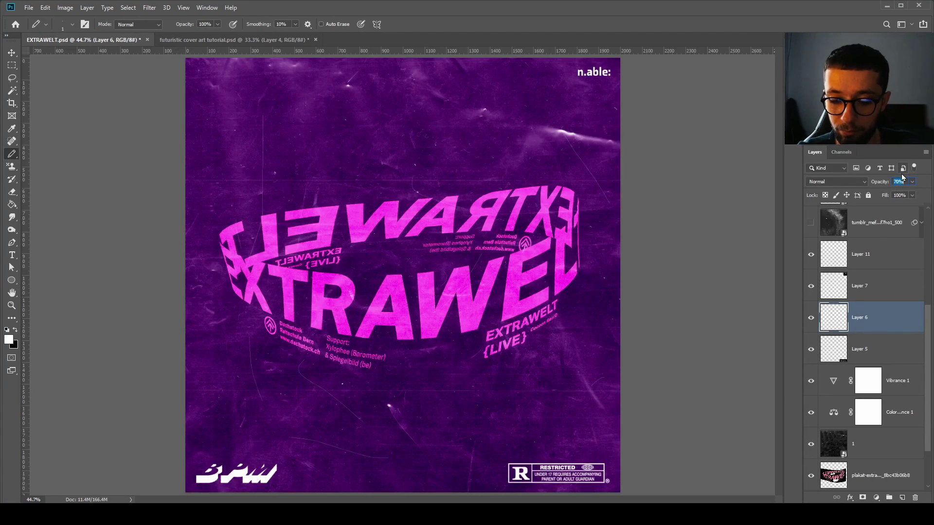
click(901, 180)
text(65)
key(Return)
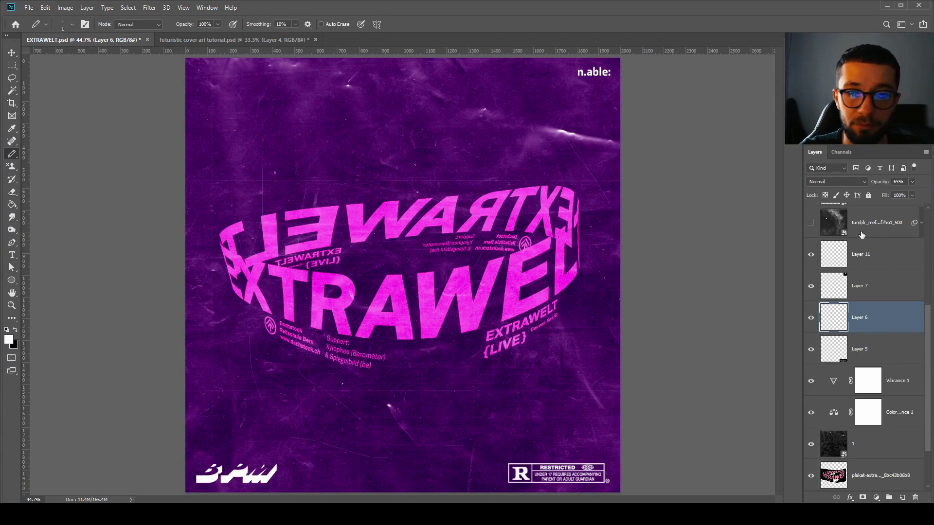
Rotate Layer 6's contents about 32 degrees with Free Transform
key(ctrl+t)
drag(617, 161, 646, 276)
key(Return)
key(b)
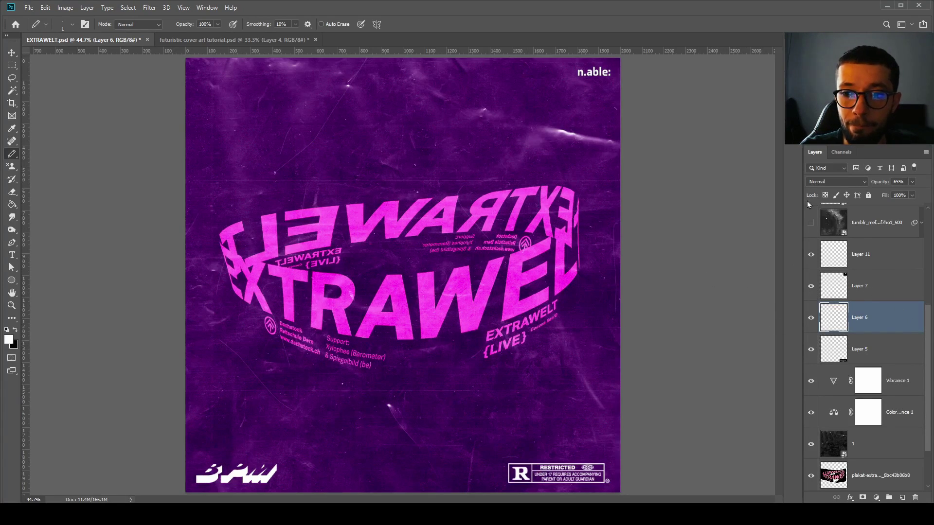
Show the tumblr space texture layer, inspect its smart object, and apply a Free Transform
scroll(875, 296, up, 2)
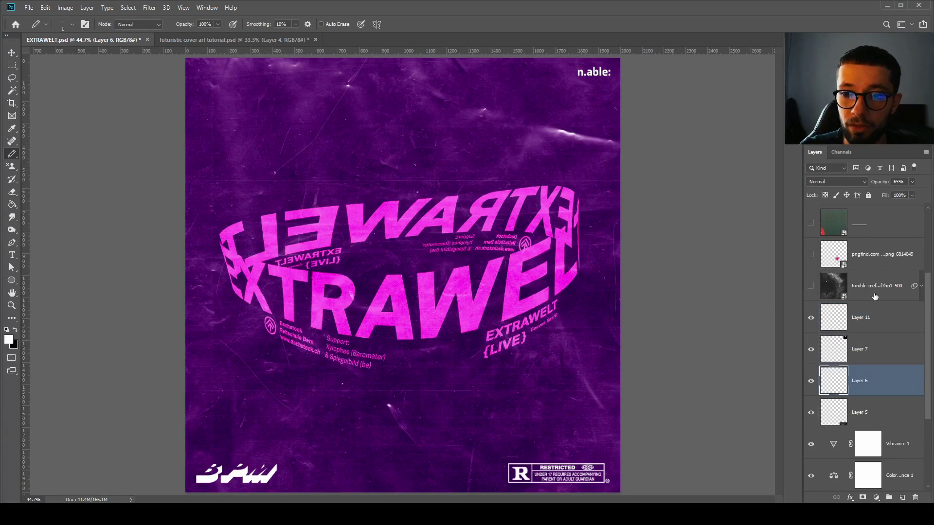
click(829, 292)
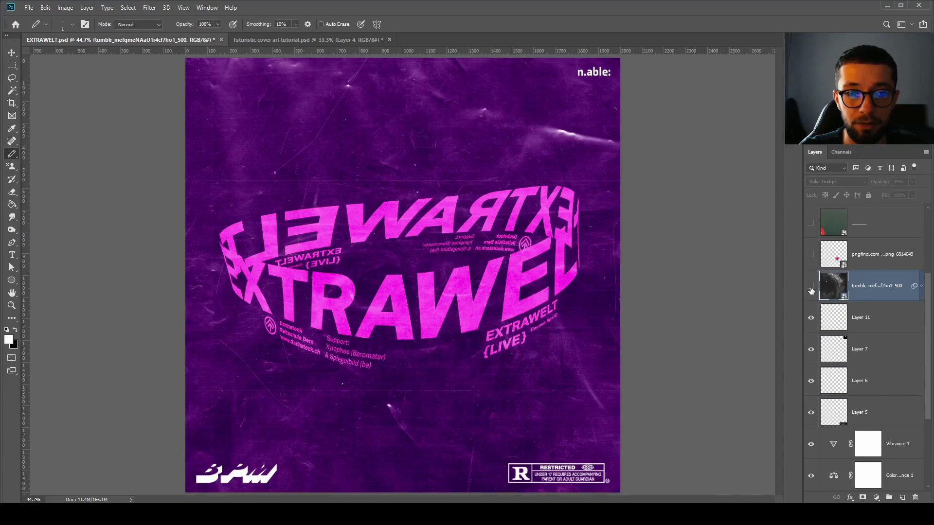
click(811, 286)
double_click(834, 291)
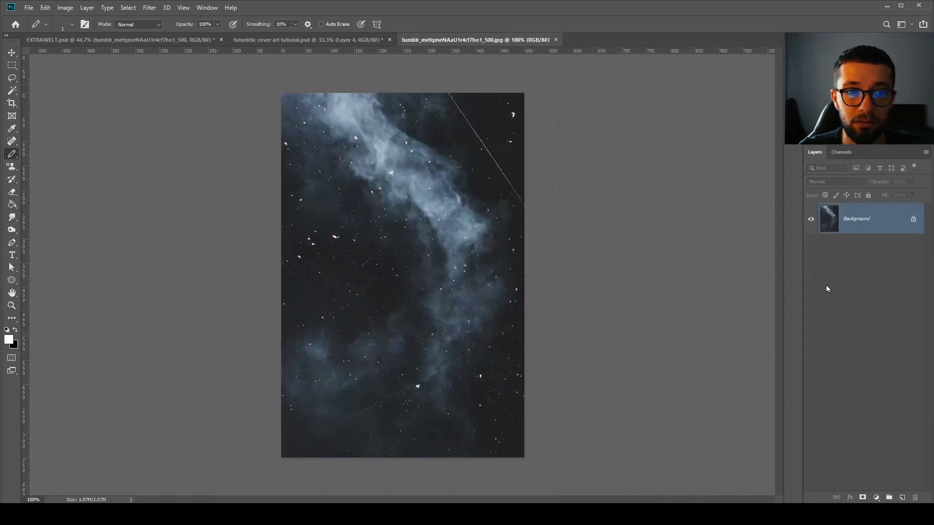
click(555, 39)
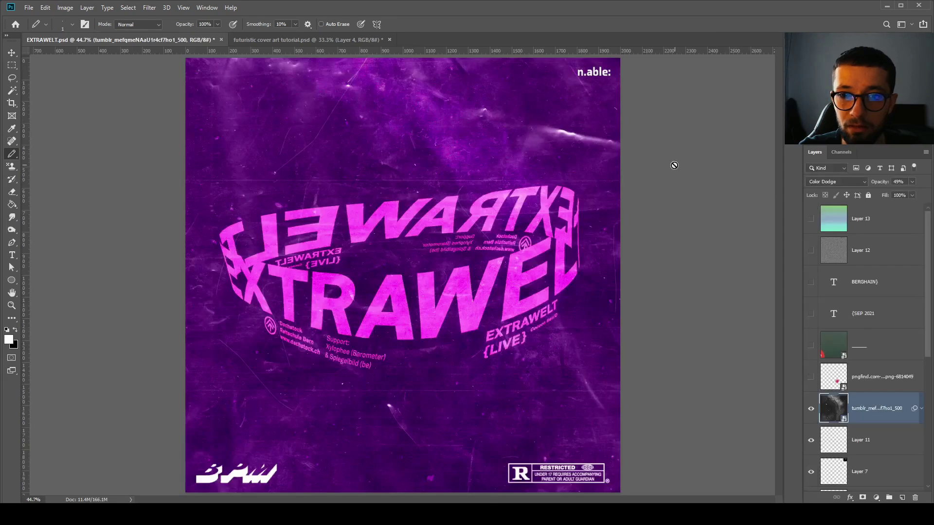
key(ctrl+t)
scroll(629, 231, down, 2)
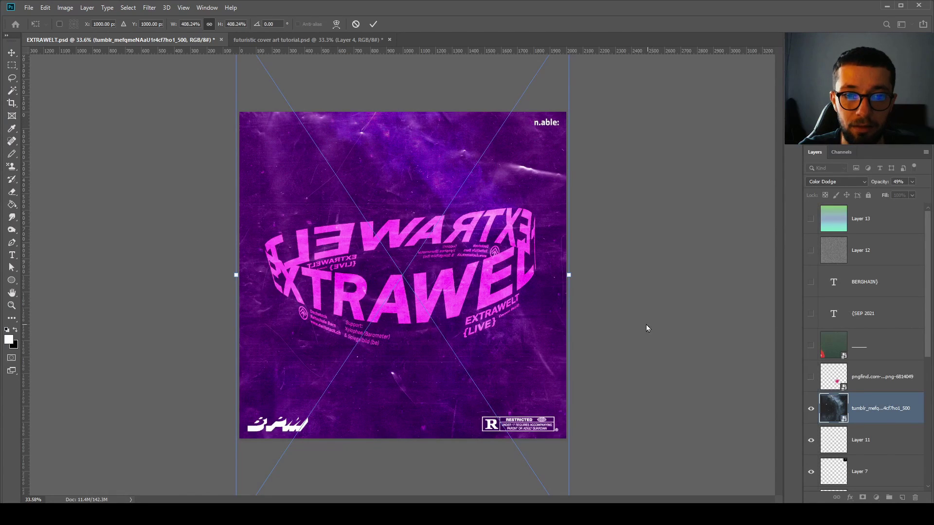
key(Return)
key(b)
Set the texture's opacity to 50% and reveal the pink pngfind spray splash
scroll(715, 306, up, 2)
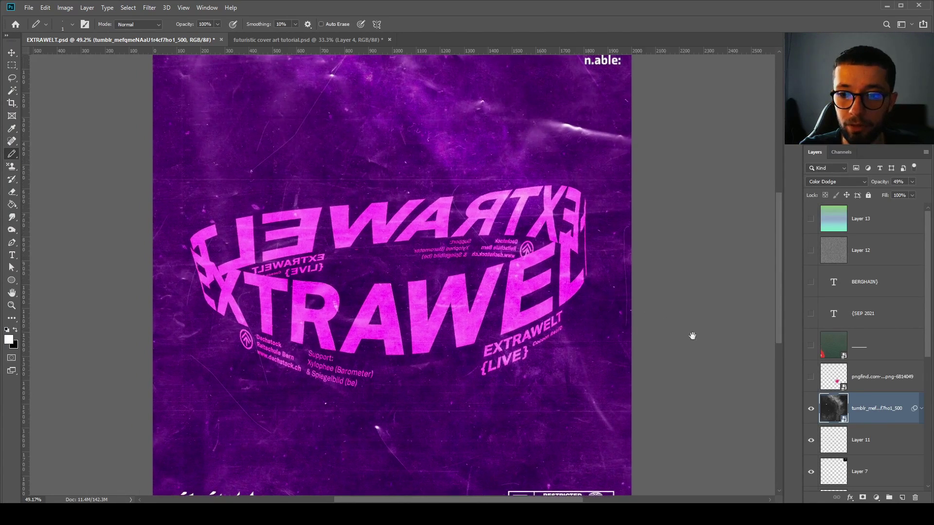
click(912, 182)
click(901, 183)
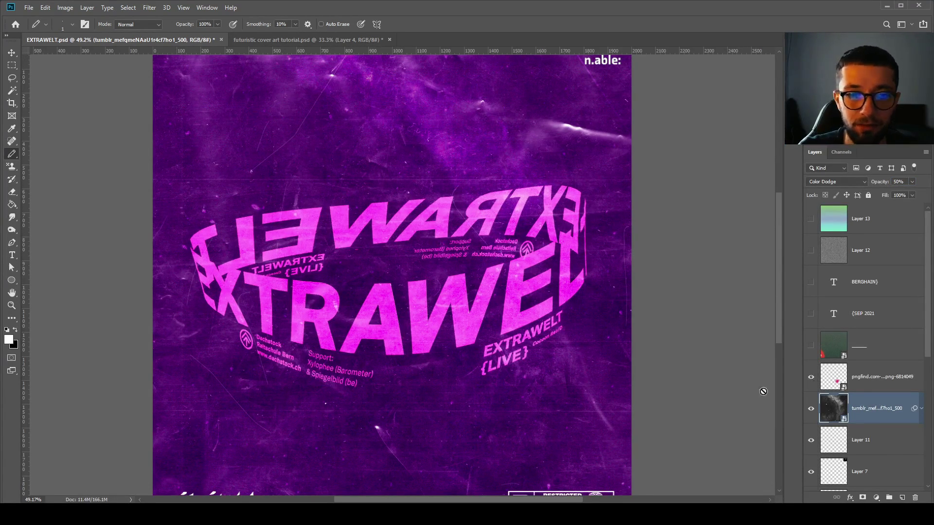
click(812, 379)
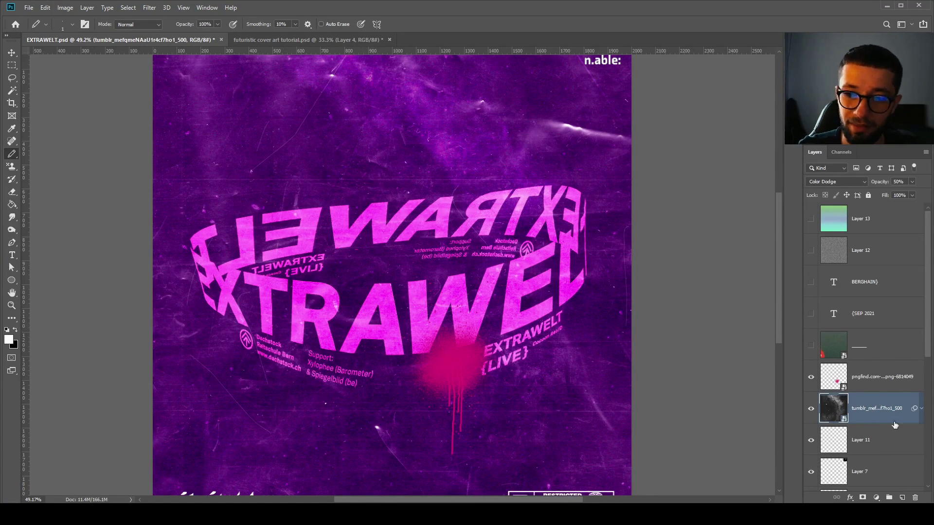
Show the green light-leak layer, inspect its smart object, and select its Opacity field
click(893, 370)
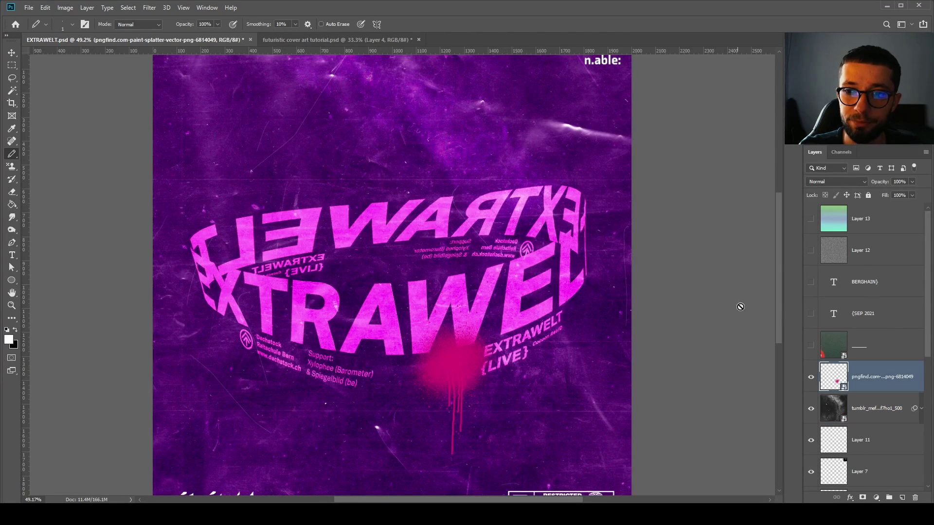
click(811, 351)
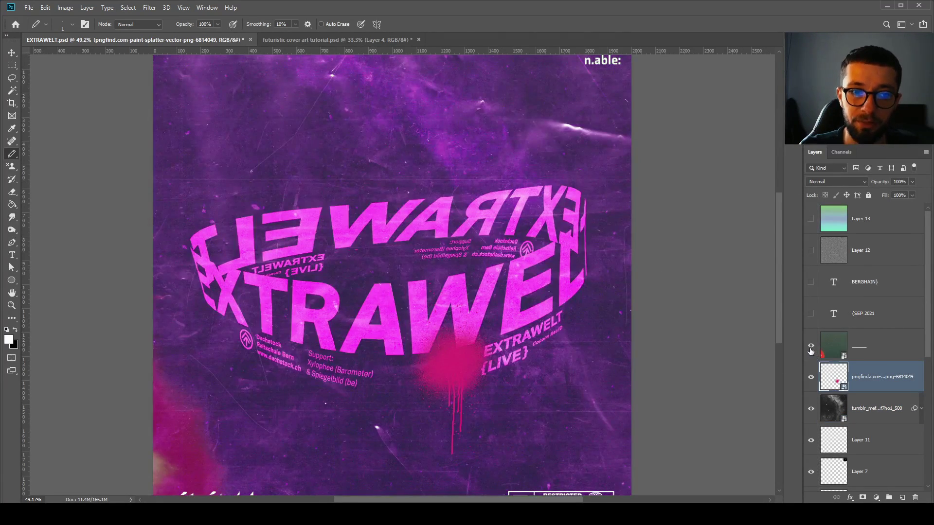
double_click(834, 346)
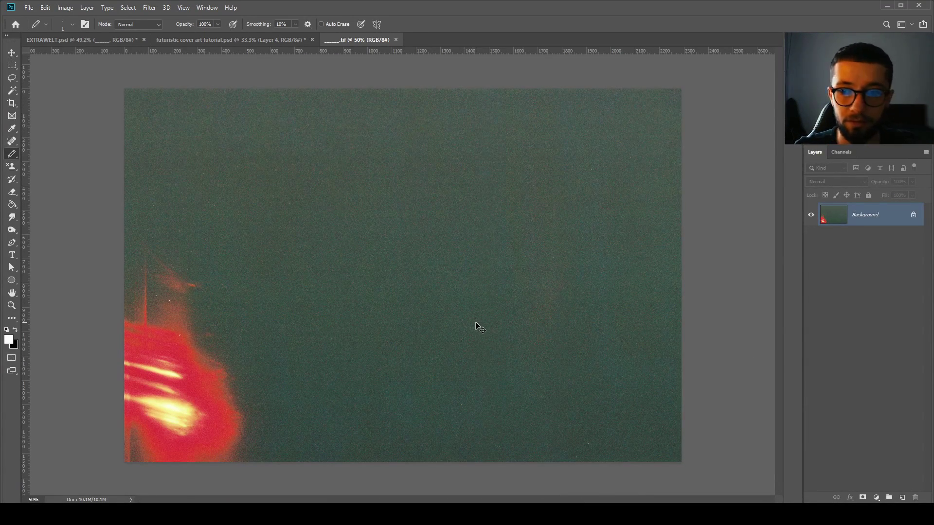
key(ctrl+w)
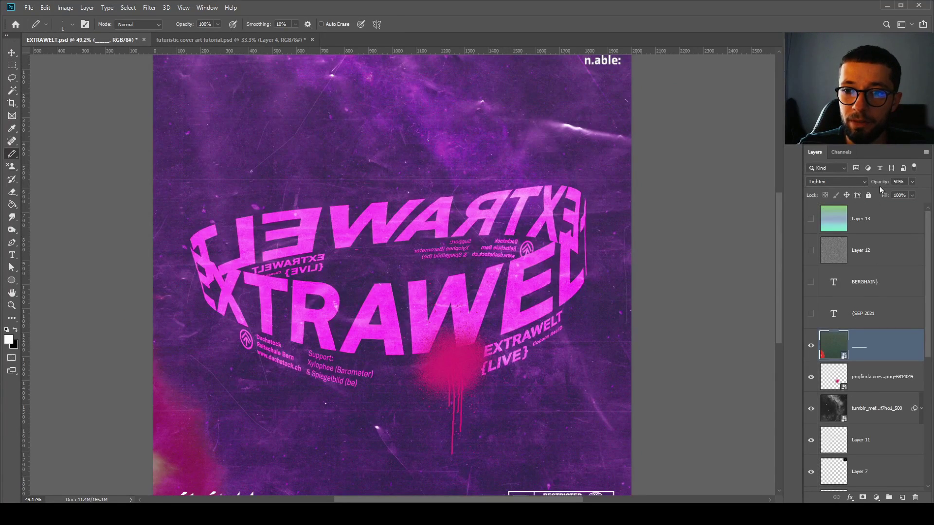
click(898, 181)
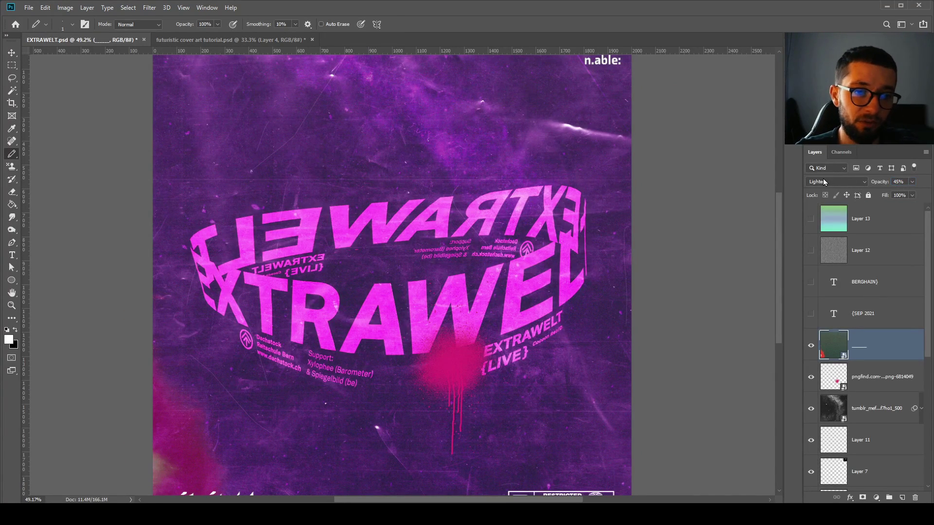
Correct the layer opacity to 50% and make the SEP 2021 and BERGHAIN text lines visible
text(45)
double_click(896, 181)
text(50)
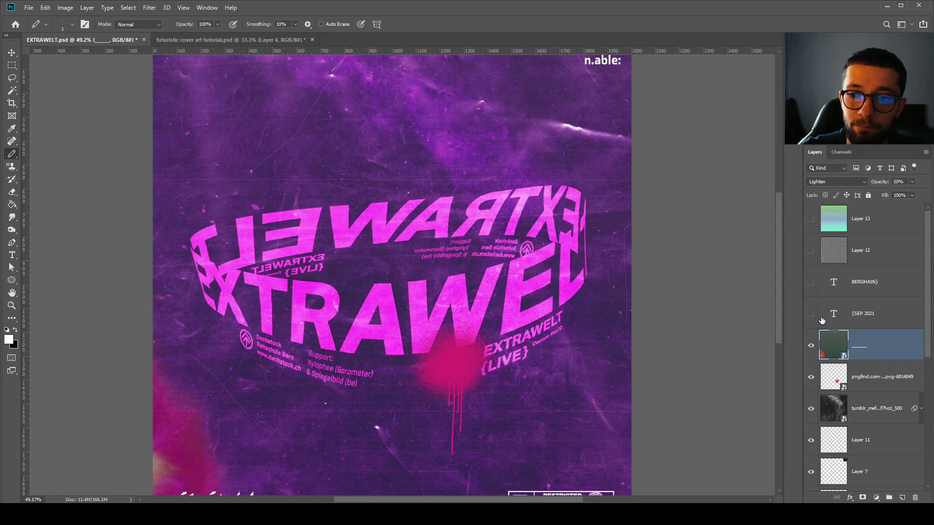
click(811, 313)
click(811, 282)
drag(580, 217, 594, 264)
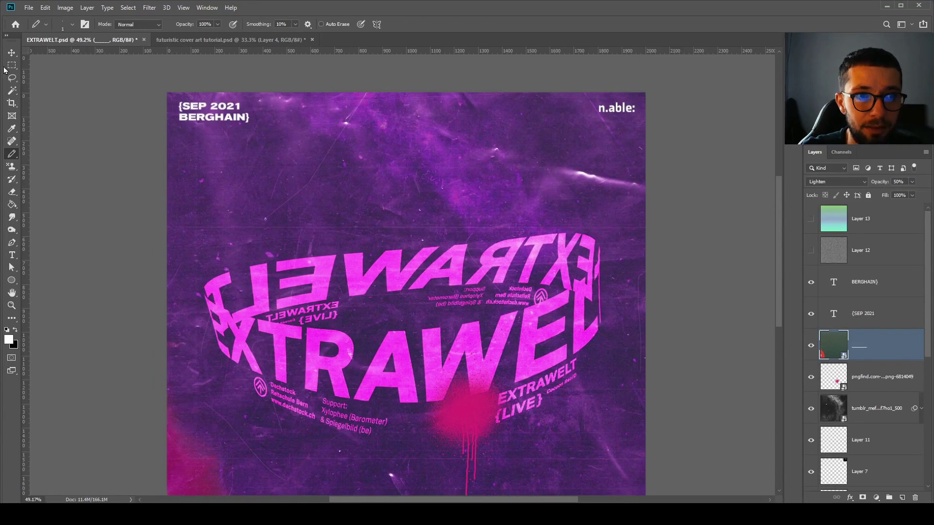
Select the BERGHAIN and SEP 2021 text layers and group them together
key(shift+alt+n)
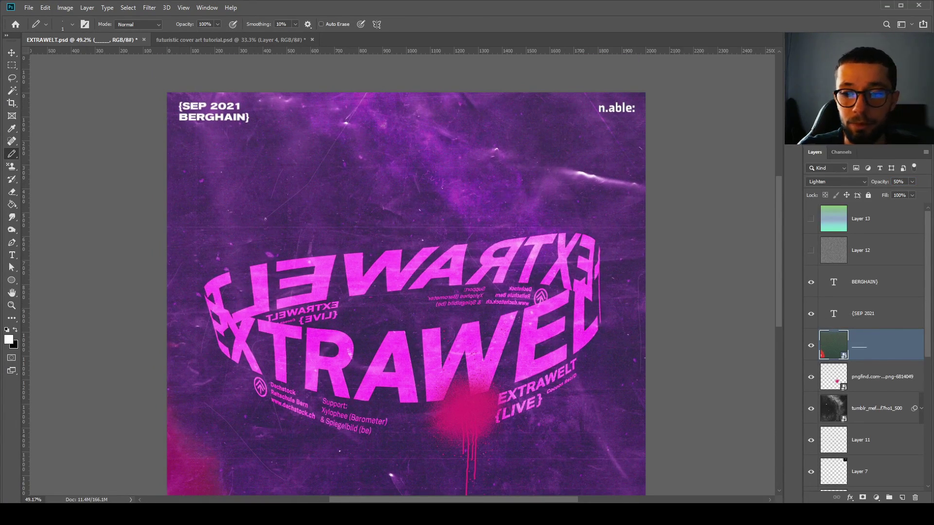
key(alt+bracketright)
key(alt+bracketright)
key(t)
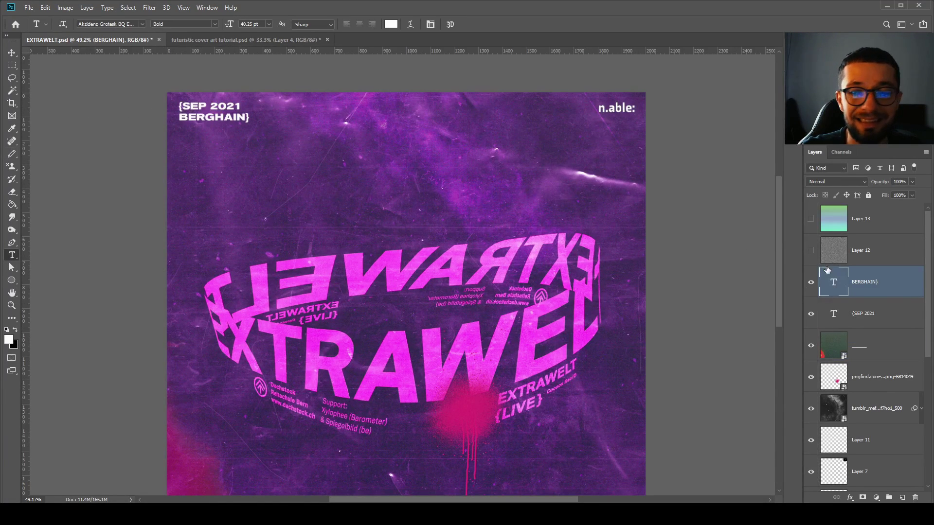
shift+click(893, 313)
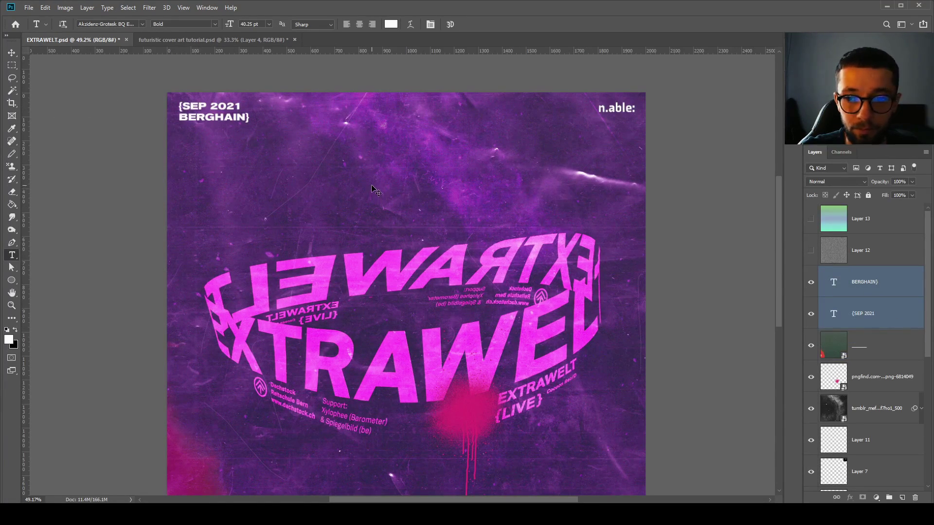
key(ctrl+g)
Attempt erasing and merging the text group directly, then undo to restore the group
key(e)
click(229, 116)
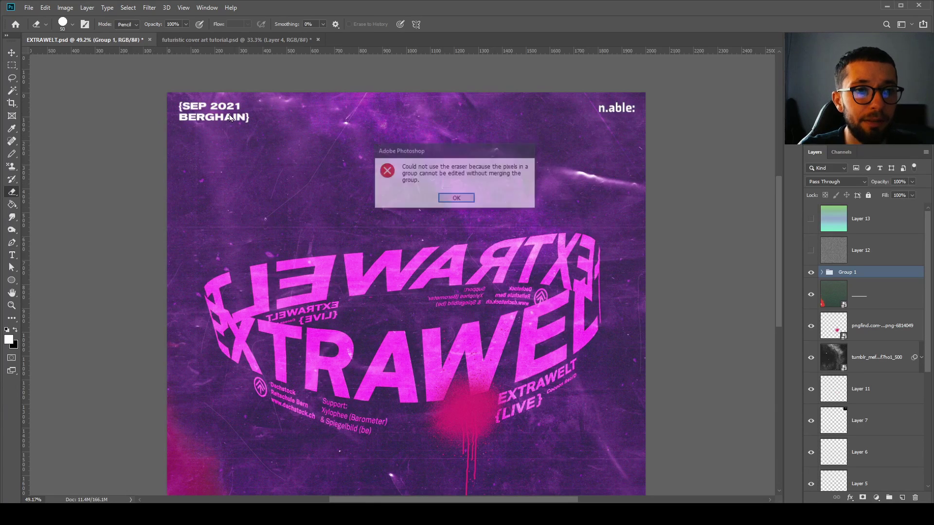
key(Return)
key(ctrl+e)
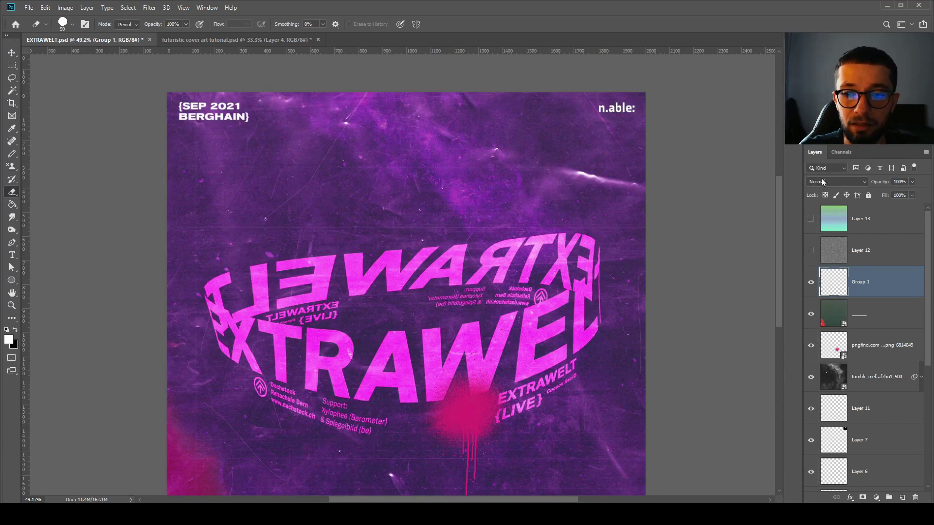
key(ctrl+z)
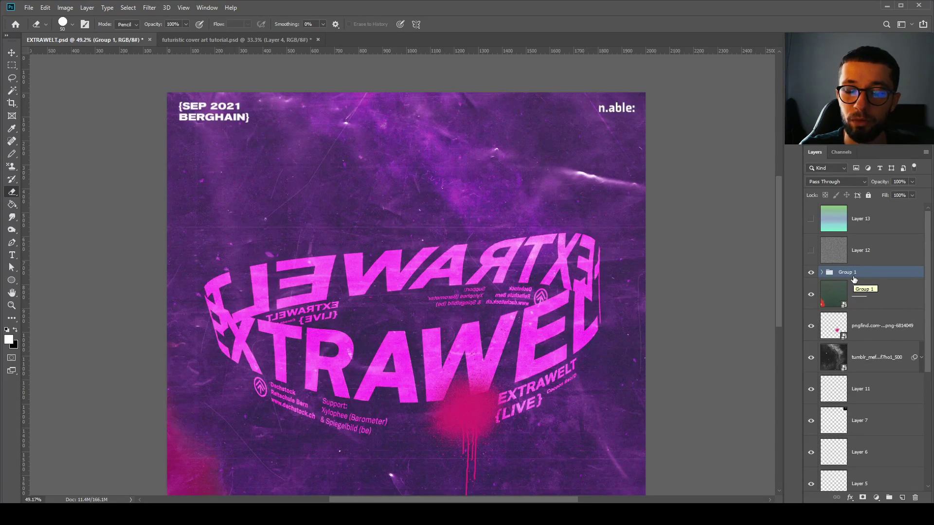
Duplicate the text group and merge the copy into a single layer
key(ctrl+j)
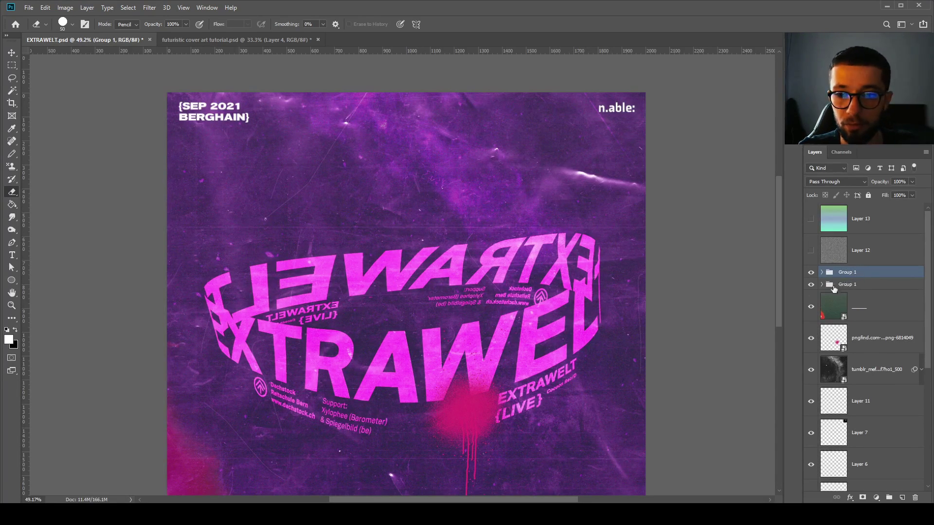
click(194, 126)
key(Return)
key(ctrl+e)
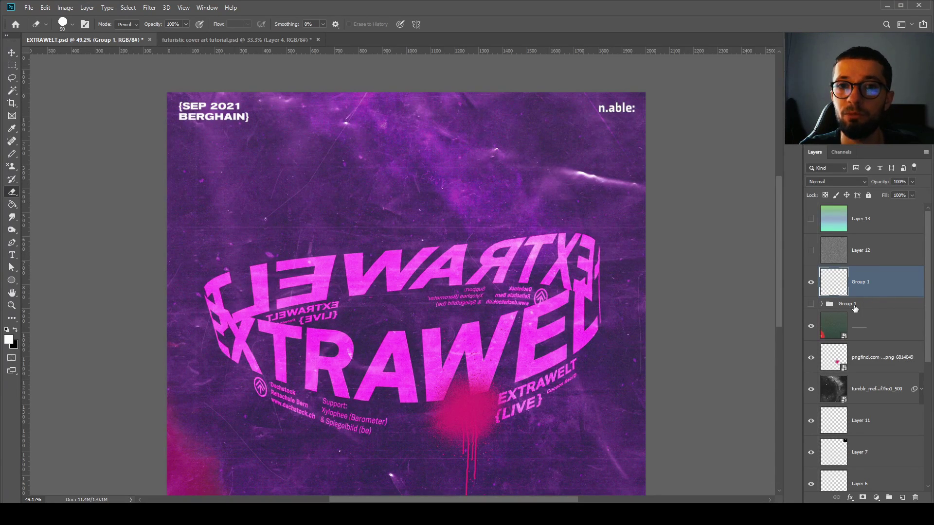
Select Layer 12 and set the foreground colour to grey 5f5f5f
click(898, 248)
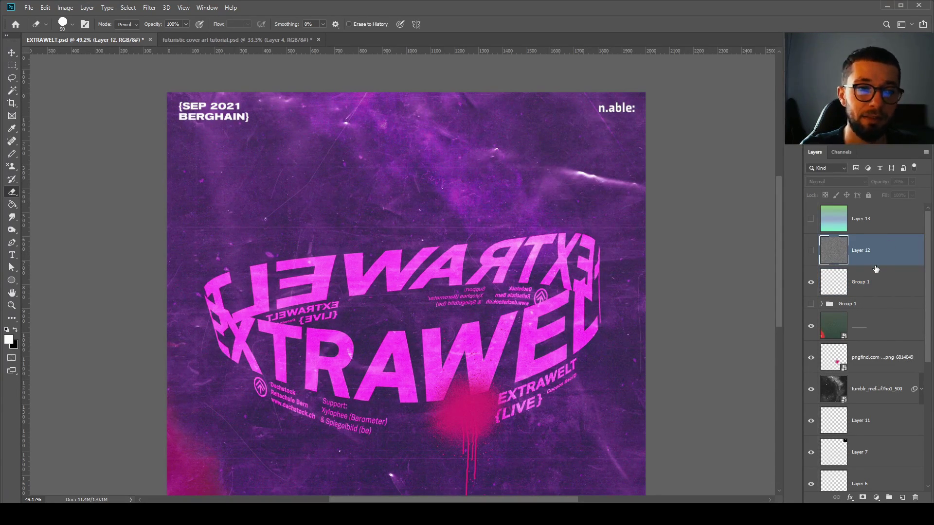
click(9, 340)
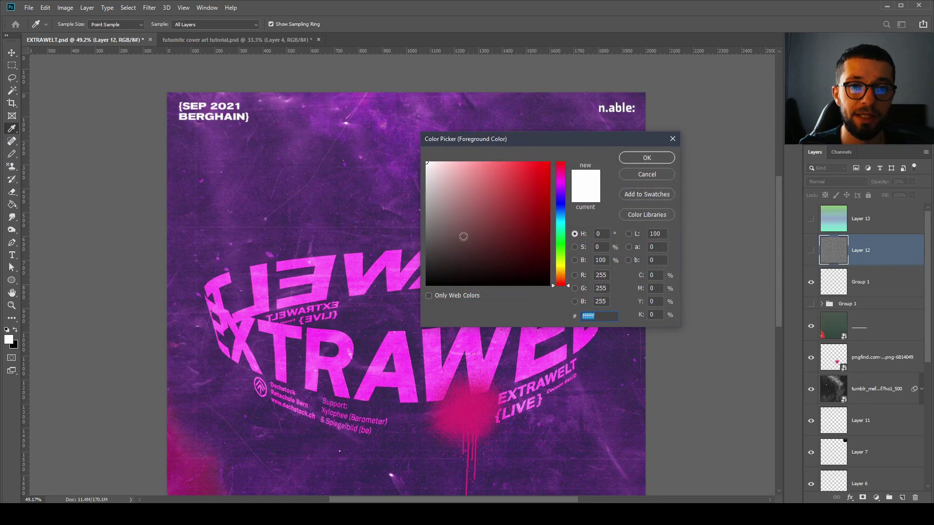
mouse_move(460, 194)
mouse_down()
mouse_move(446, 212)
mouse_move(455, 236)
mouse_move(440, 246)
mouse_move(391, 244)
mouse_up()
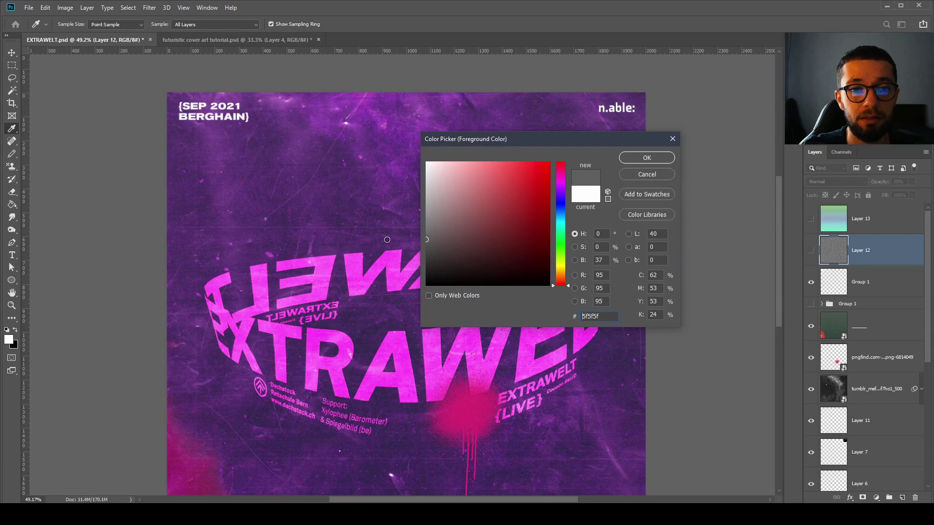
click(647, 158)
key(e)
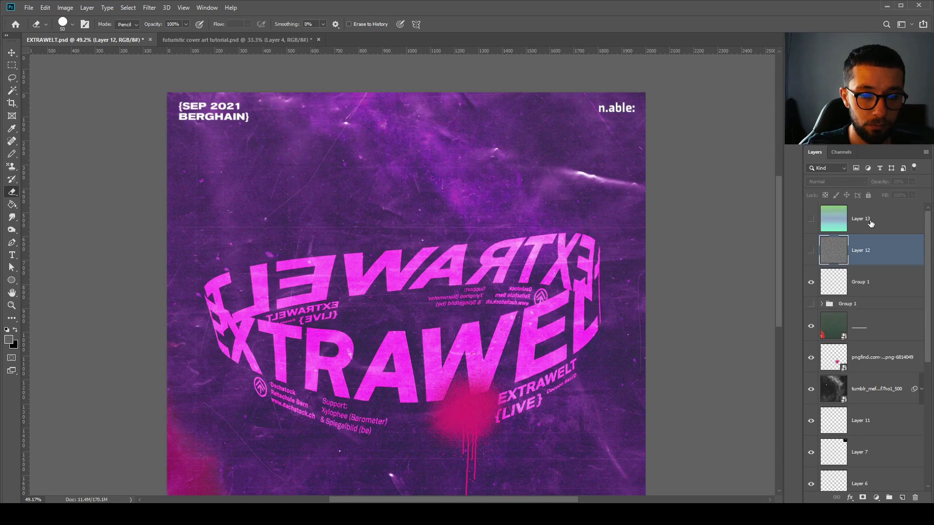
Add a new grey-filled layer above Layer 12 and apply Add Noise at 25%
key(ctrl+shift+alt+n)
key(alt+BackSpace)
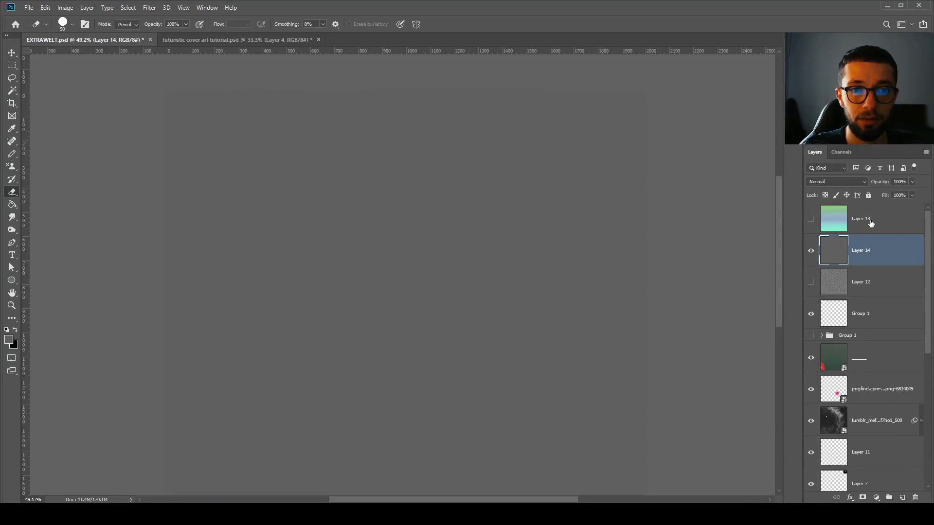
click(148, 6)
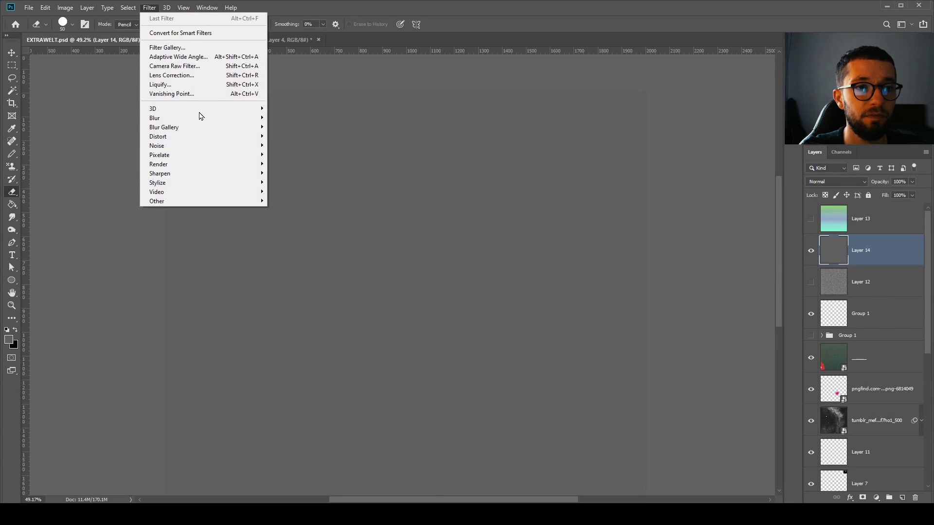
click(291, 146)
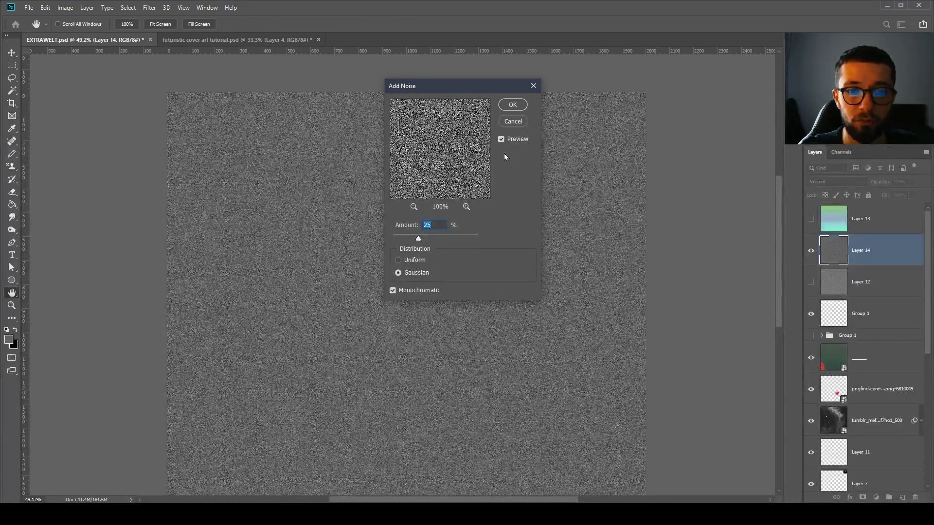
click(513, 104)
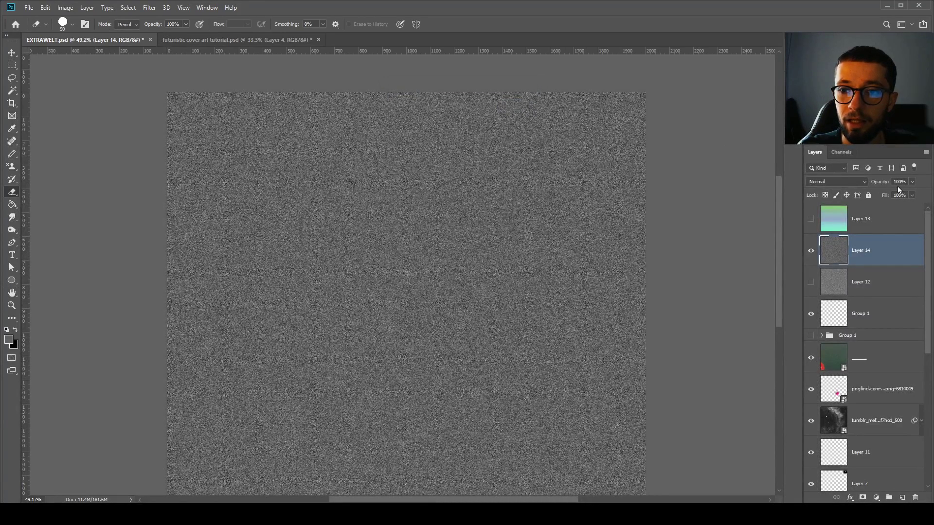
Test the new noise layer's opacity at 10%, then settle on 15%
click(900, 183)
text(10)
key(Return)
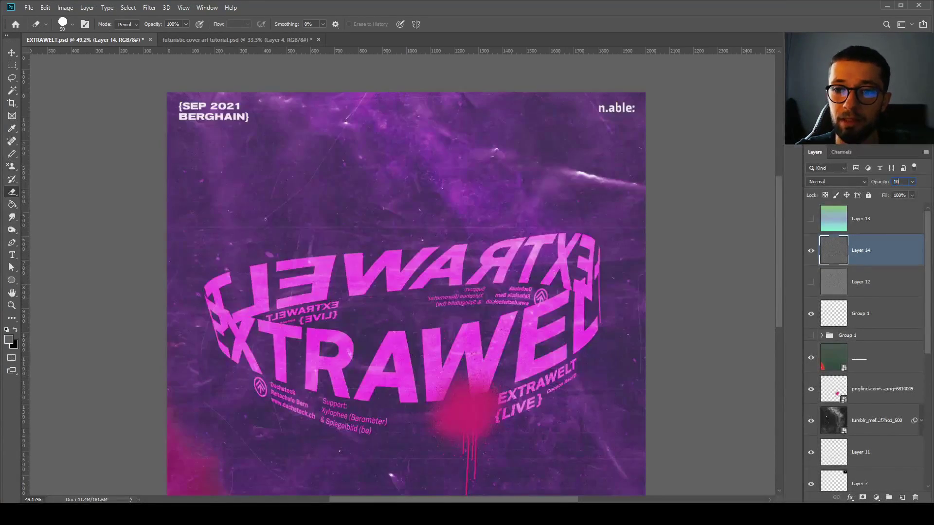
text(15)
key(Return)
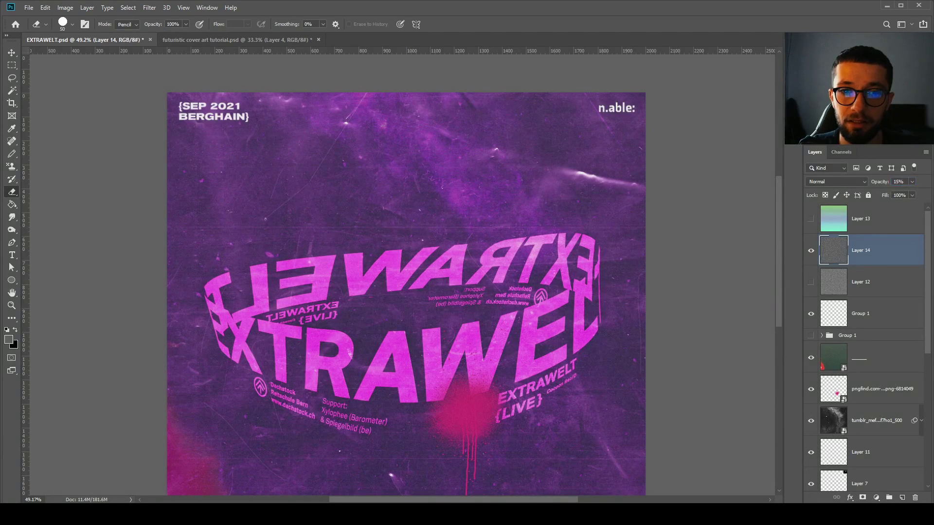
Hide the trial noise layer, show Layer 12 instead, and delete the unused Layer 14
click(811, 251)
click(865, 288)
click(811, 282)
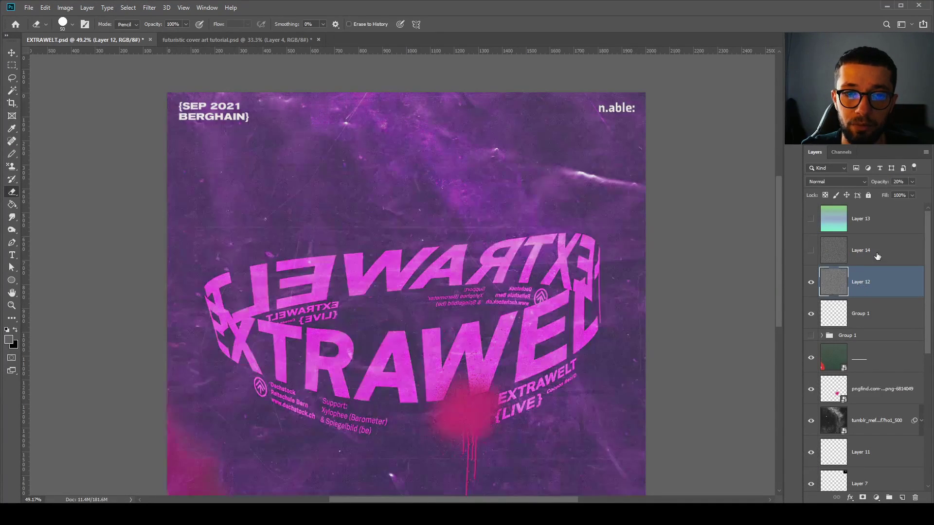
click(817, 251)
key(Delete)
key(v)
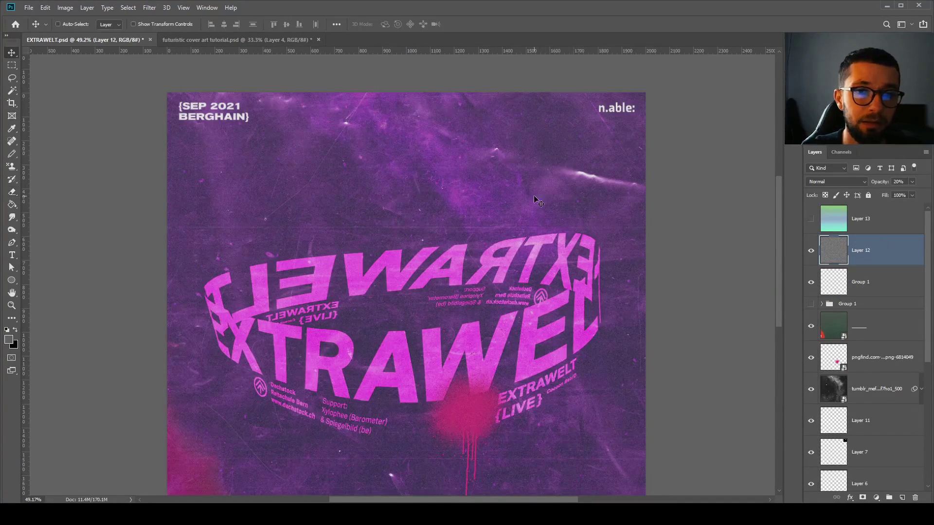
scroll(530, 210, up, 3)
scroll(529, 209, up, 2)
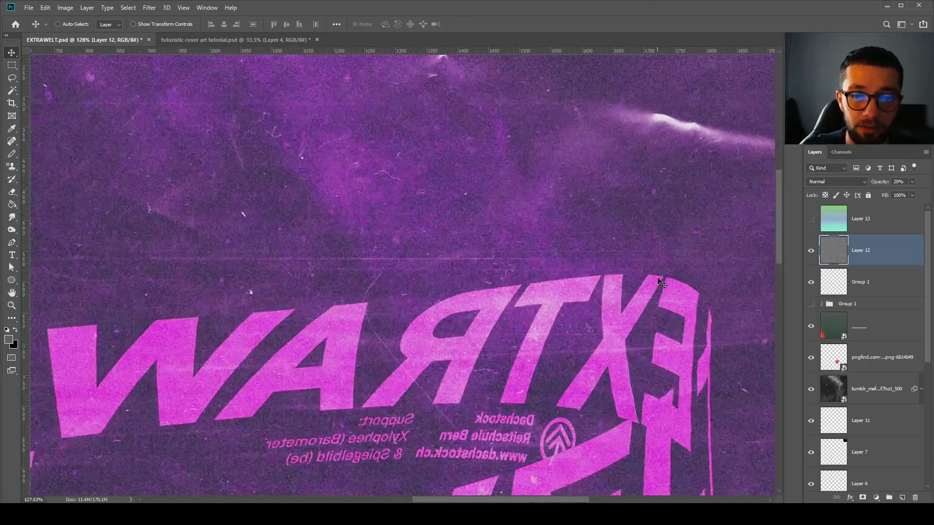
scroll(666, 272, down, 6)
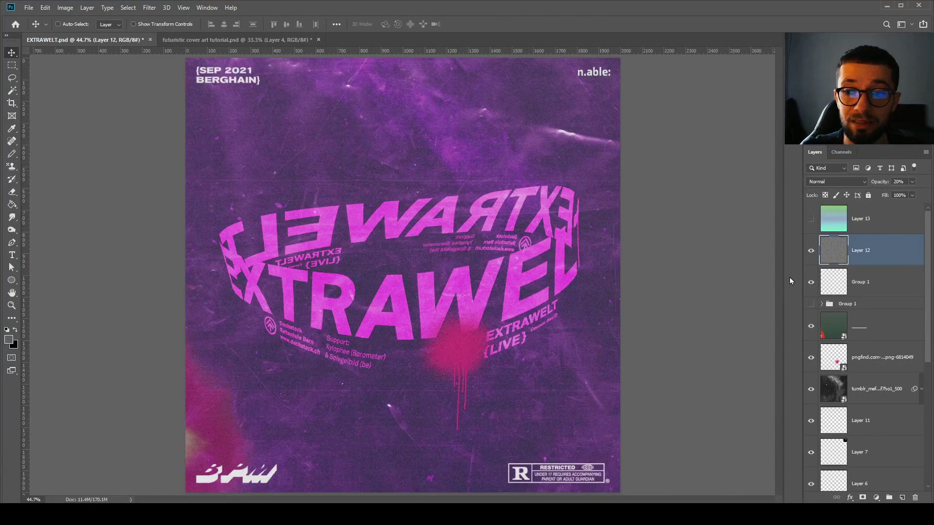
Show gradient Layer 13 and scale it proportionally beyond the poster edges
click(848, 227)
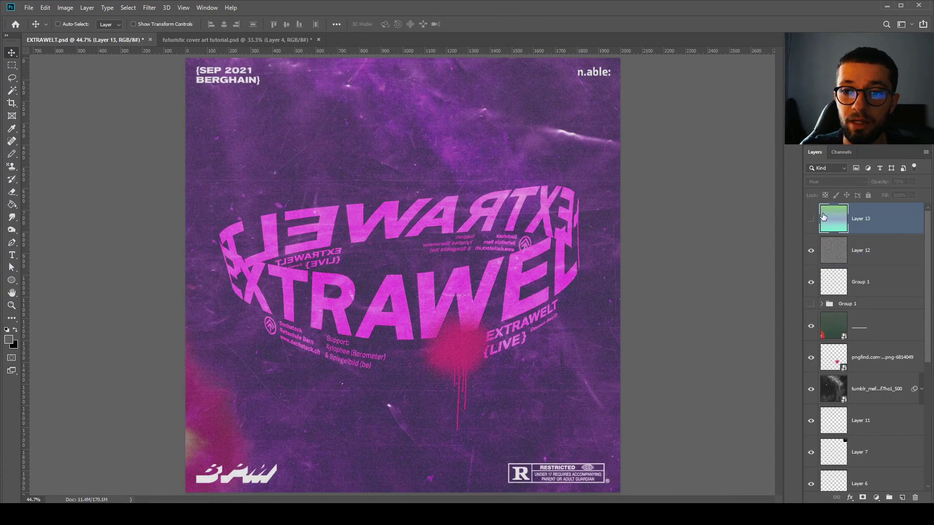
click(813, 226)
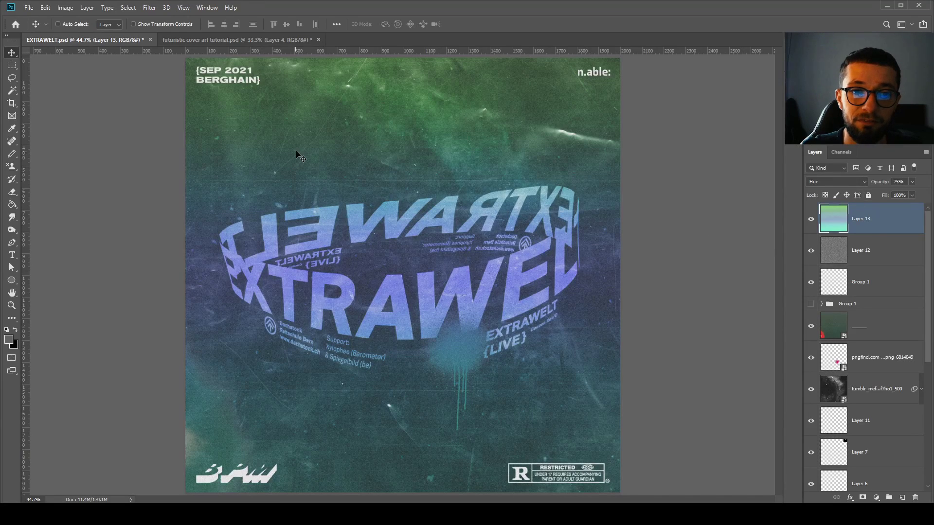
key(ctrl+t)
key(ctrl+minus)
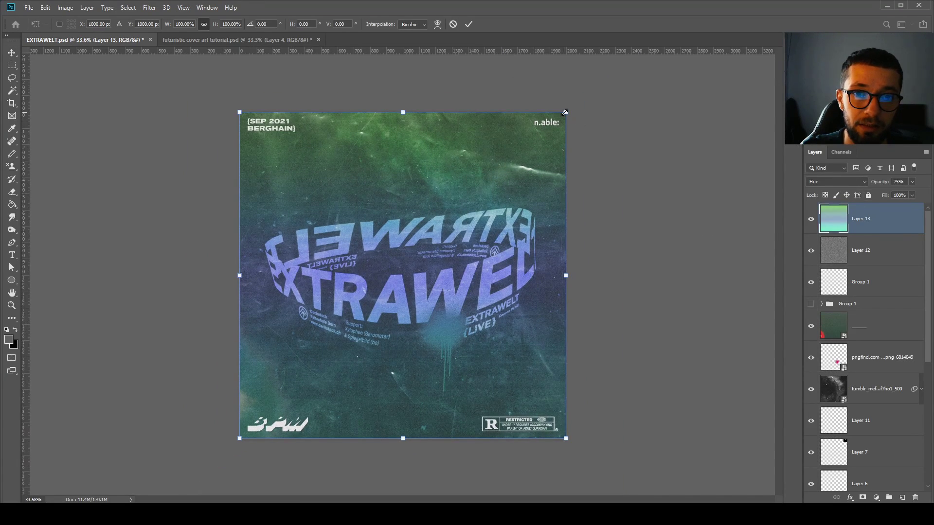
drag(567, 113, 616, 90)
key(alt+shift)
key(Return)
key(ctrl+0)
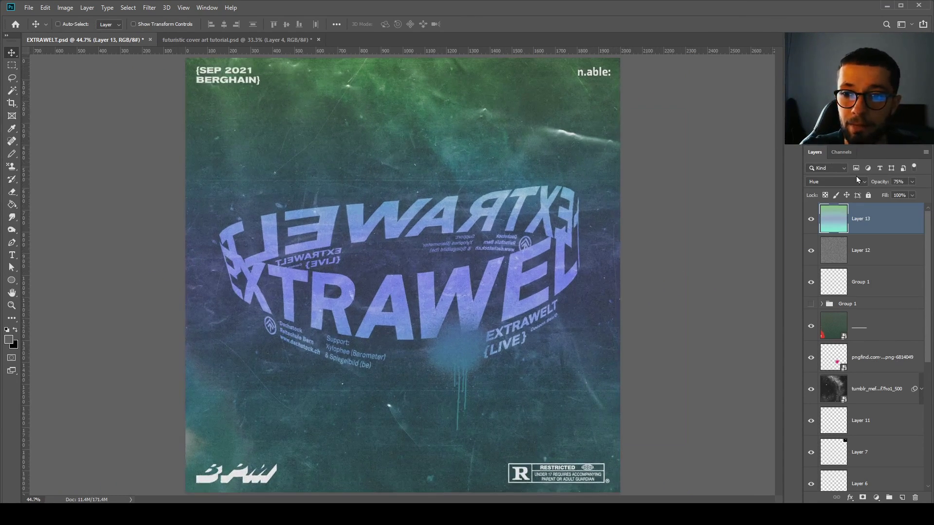
Set the gradient layer to 65% opacity in Hue blend mode and toggle guides
click(895, 183)
text(65)
key(Return)
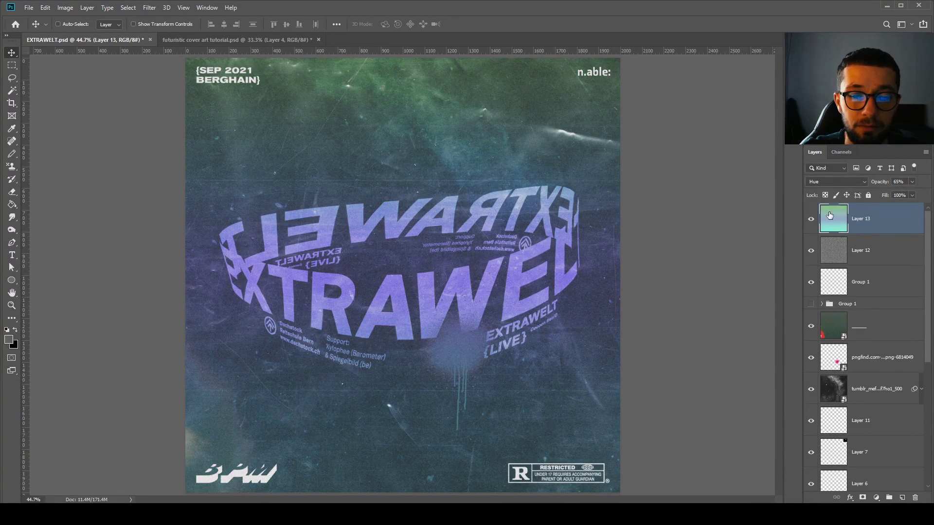
click(856, 181)
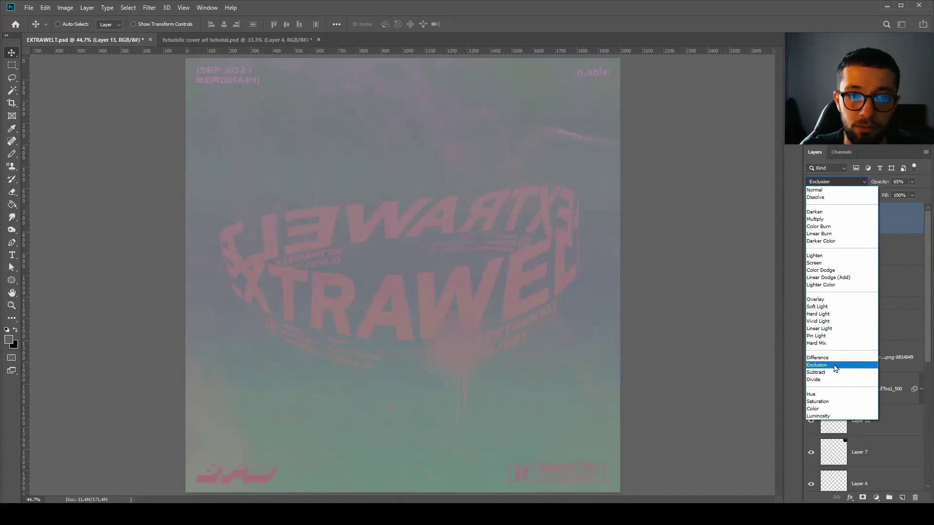
click(811, 394)
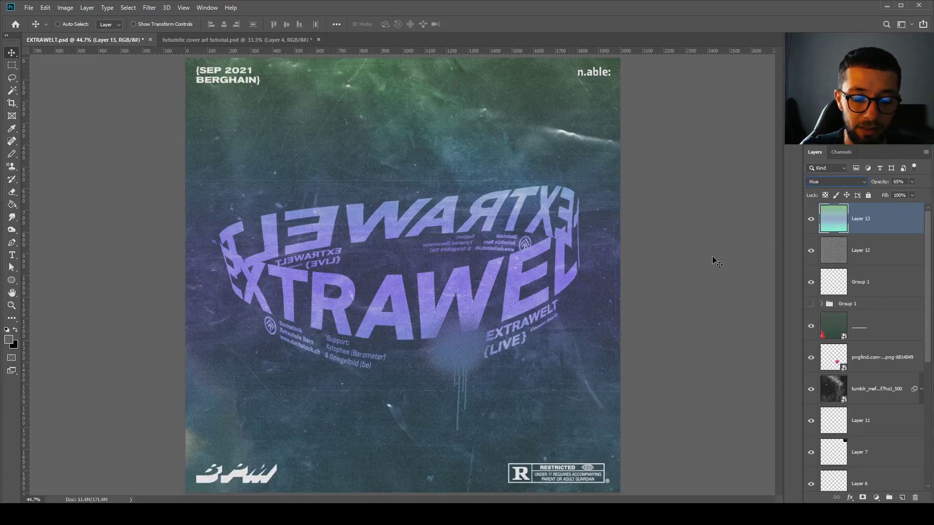
key(ctrl+semicolon)
key(ctrl+r)
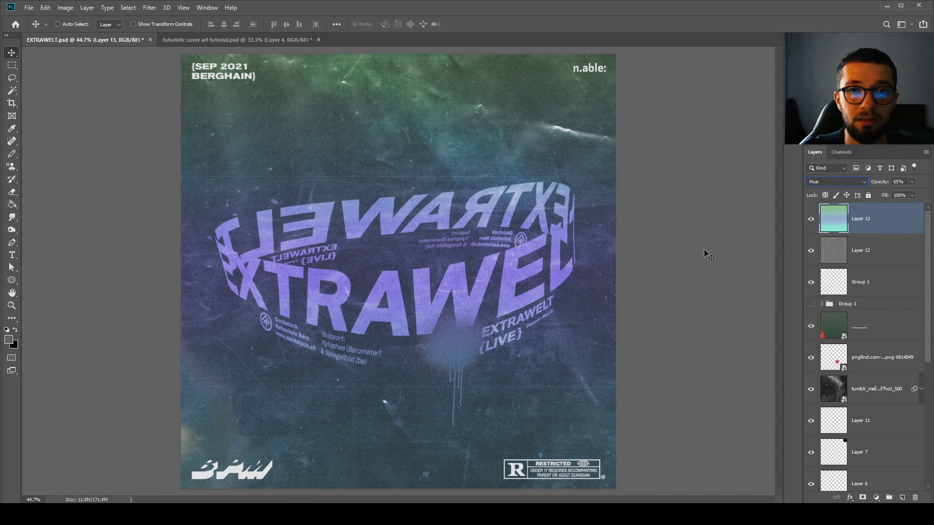